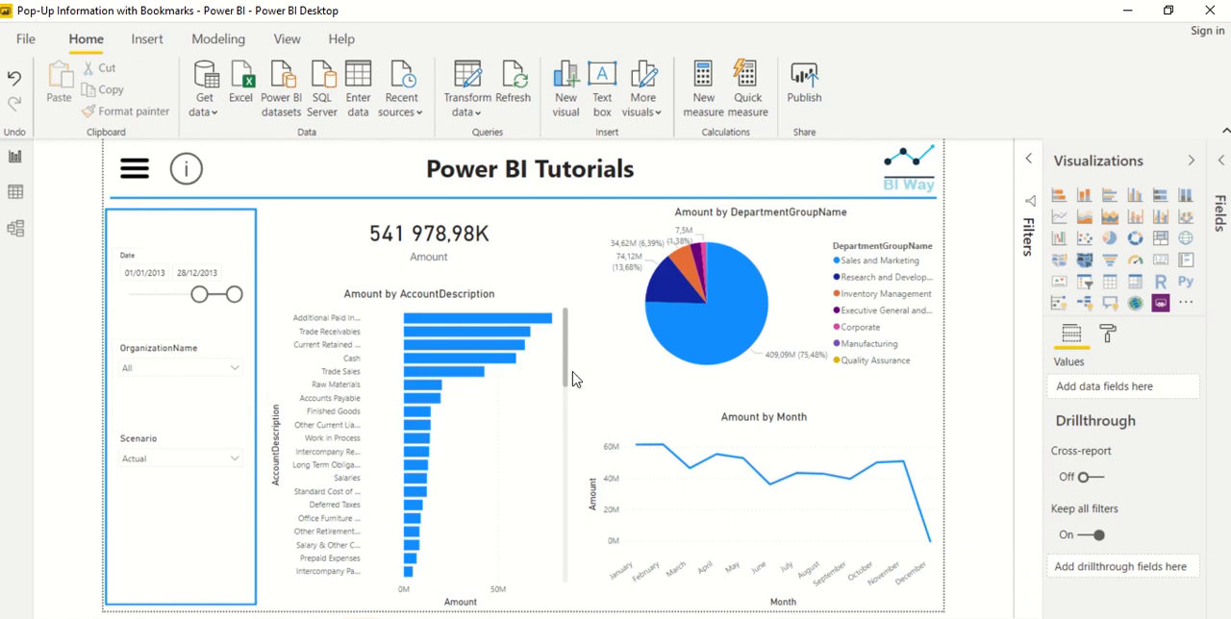
Insert the "Form icon" picture onto the report page
left_click(281, 41)
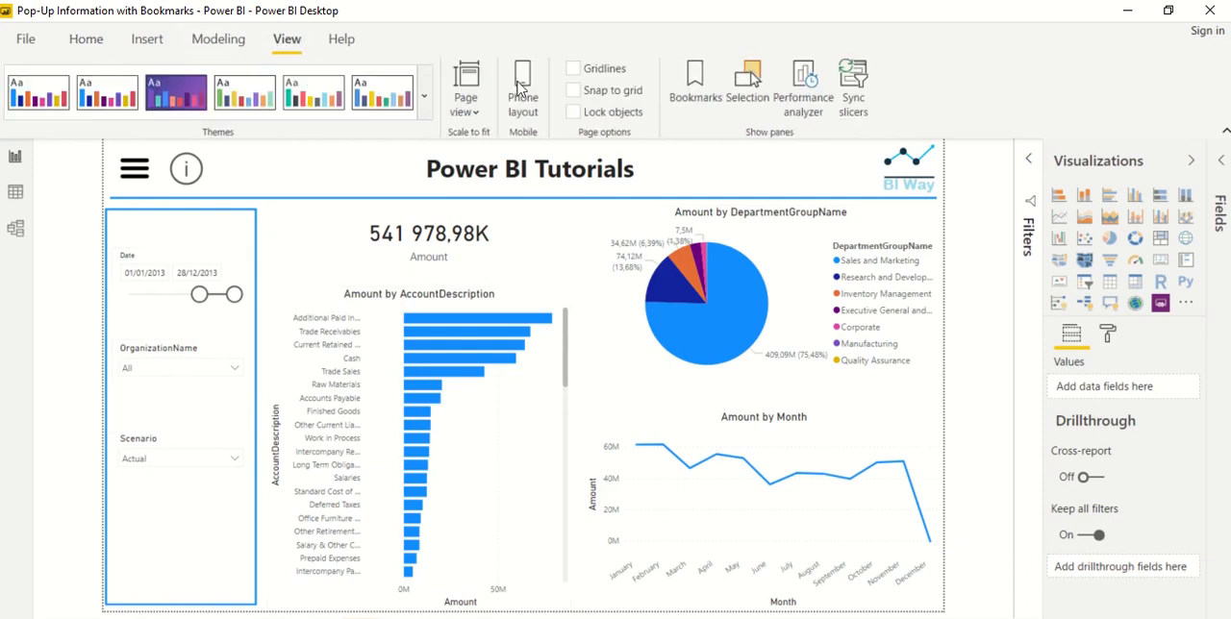
left_click(157, 43)
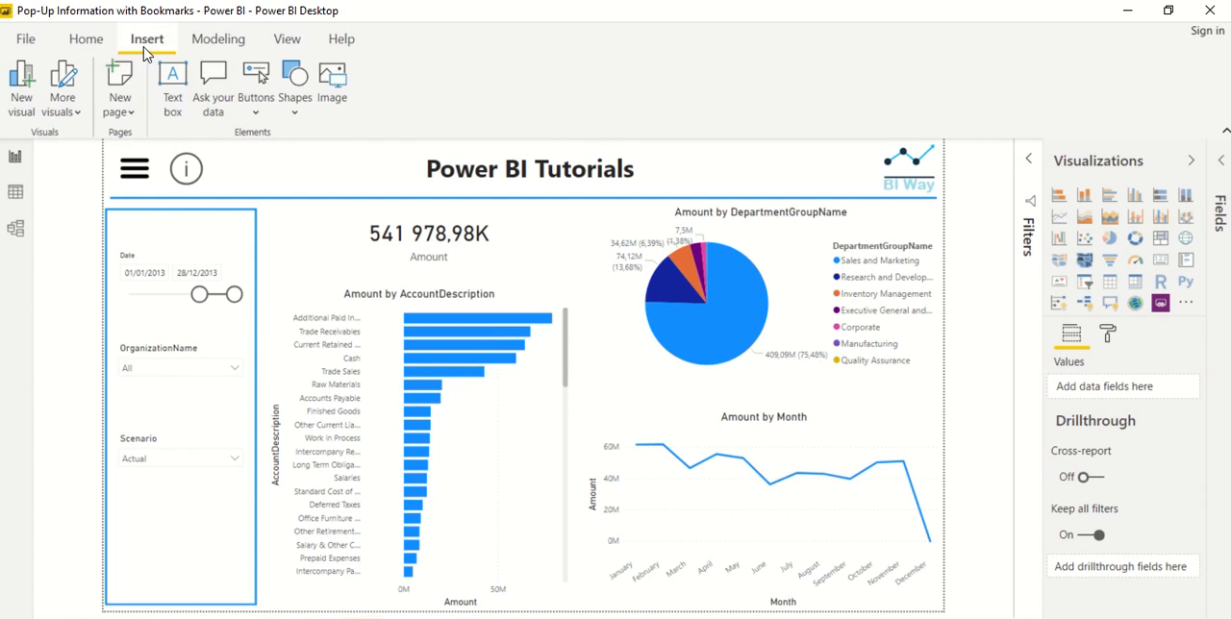
left_click(331, 82)
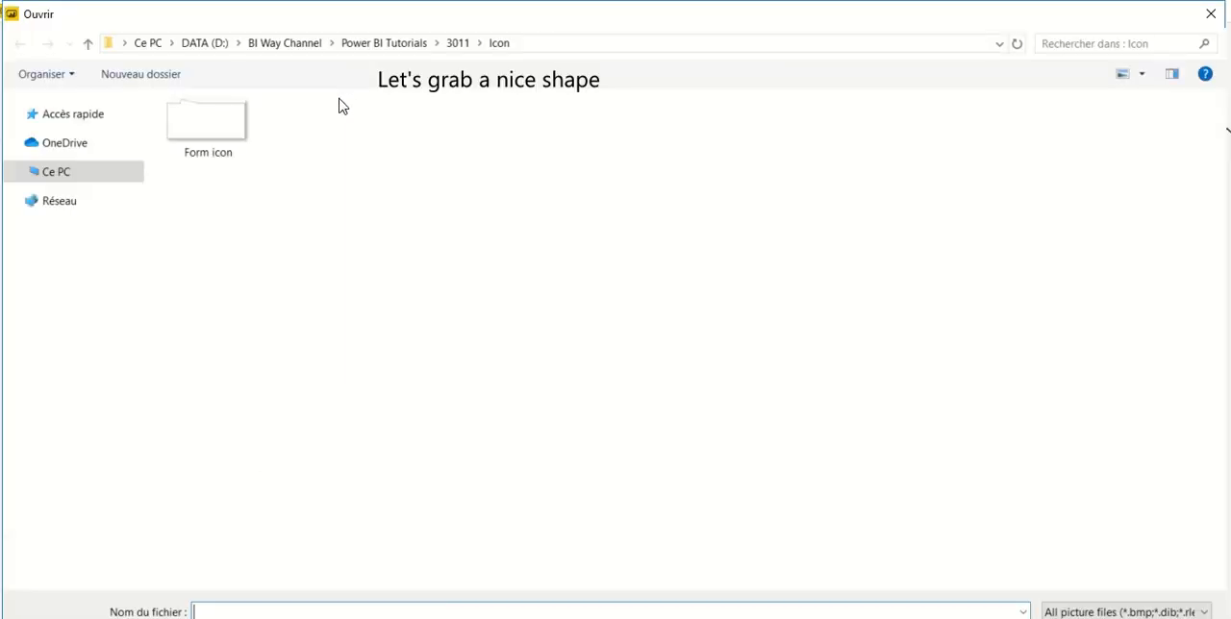
double_click(207, 124)
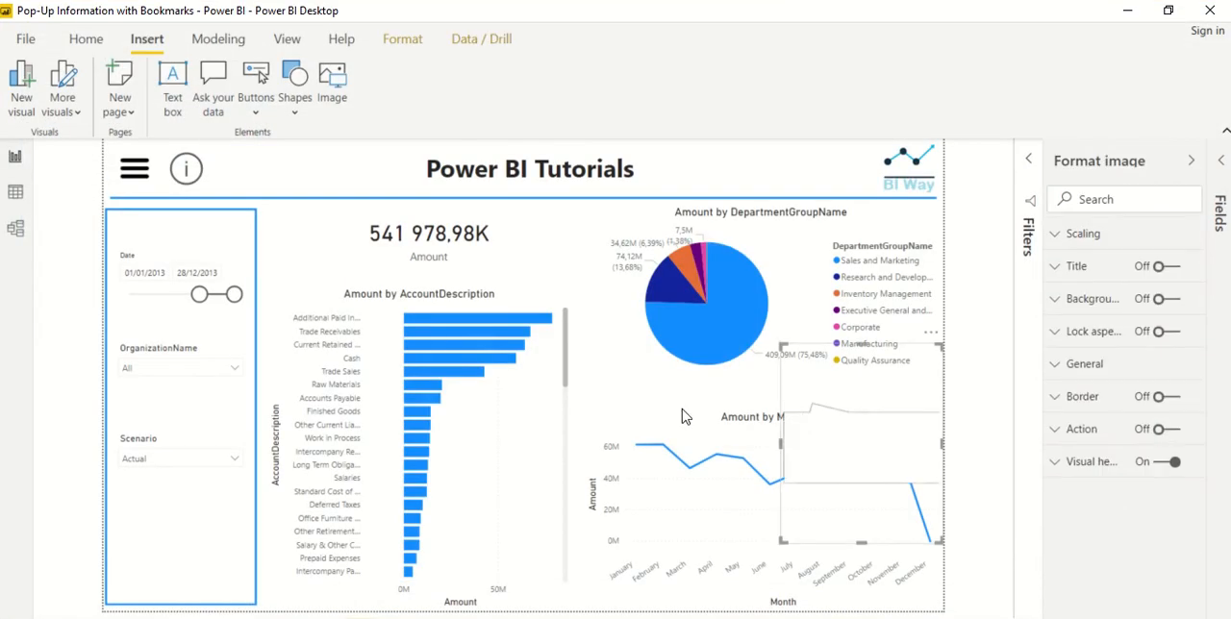
Move the callout image beneath the information icon and enlarge it so its pointer meets the icon
left_click_drag(841, 427, 161, 201)
left_click_drag(314, 338, 458, 397)
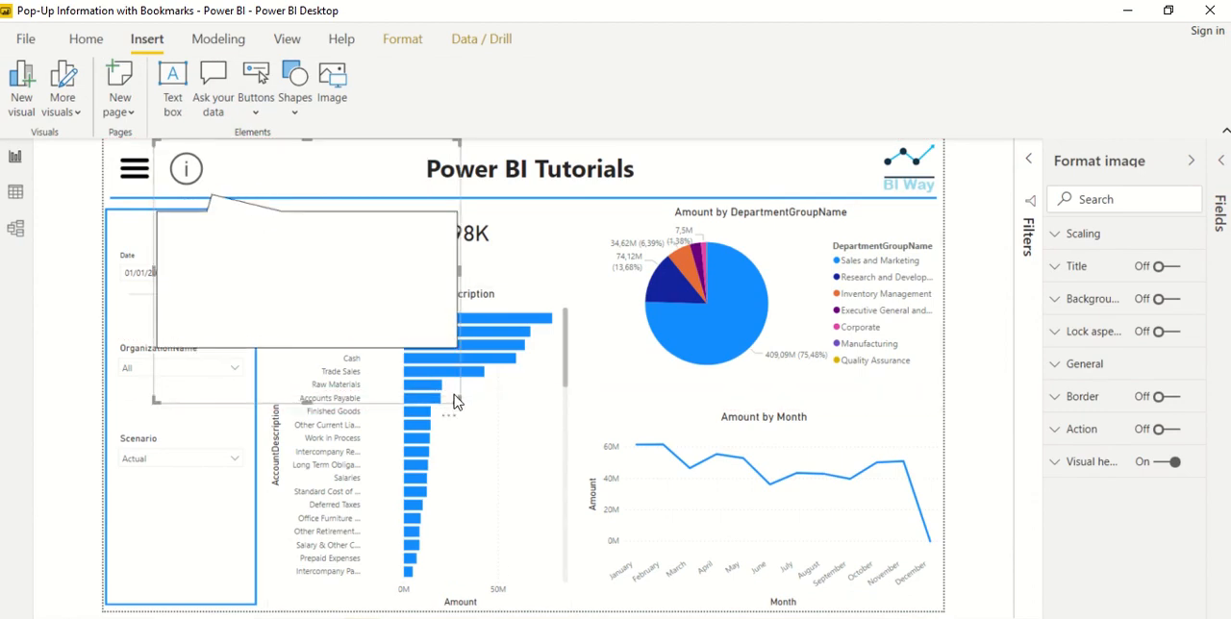
left_click_drag(324, 289, 304, 291)
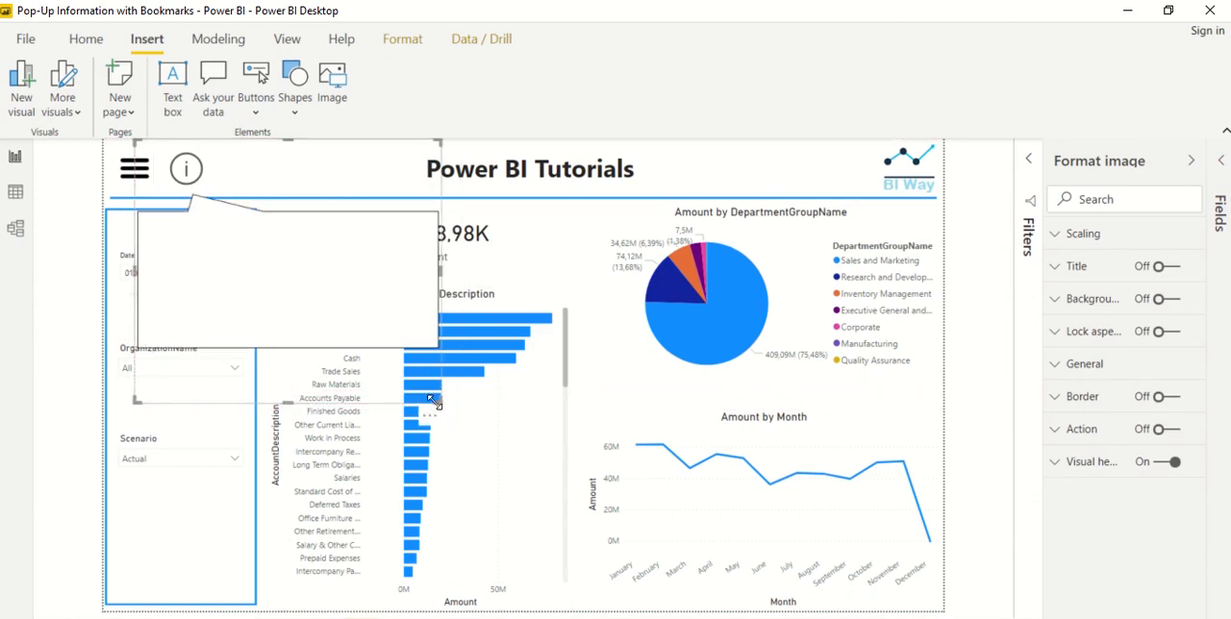
left_click_drag(435, 401, 443, 388)
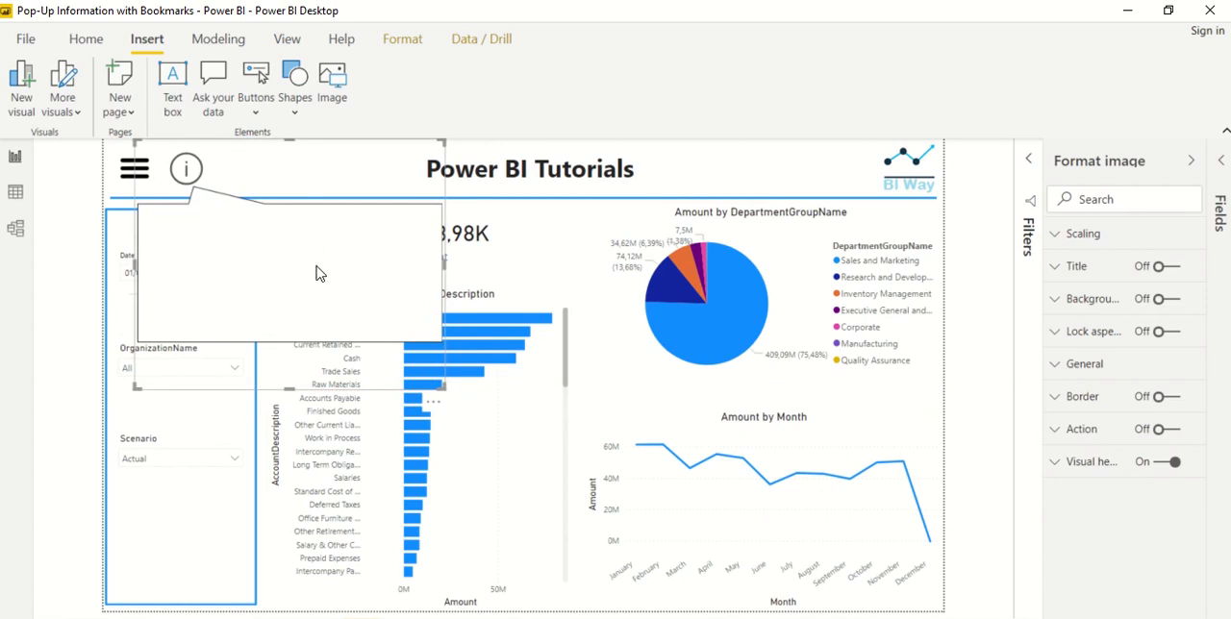
Add a text box inside the callout, paste the BI Way welcome message with its copyright line, and fit the box to the callout
left_click(175, 89)
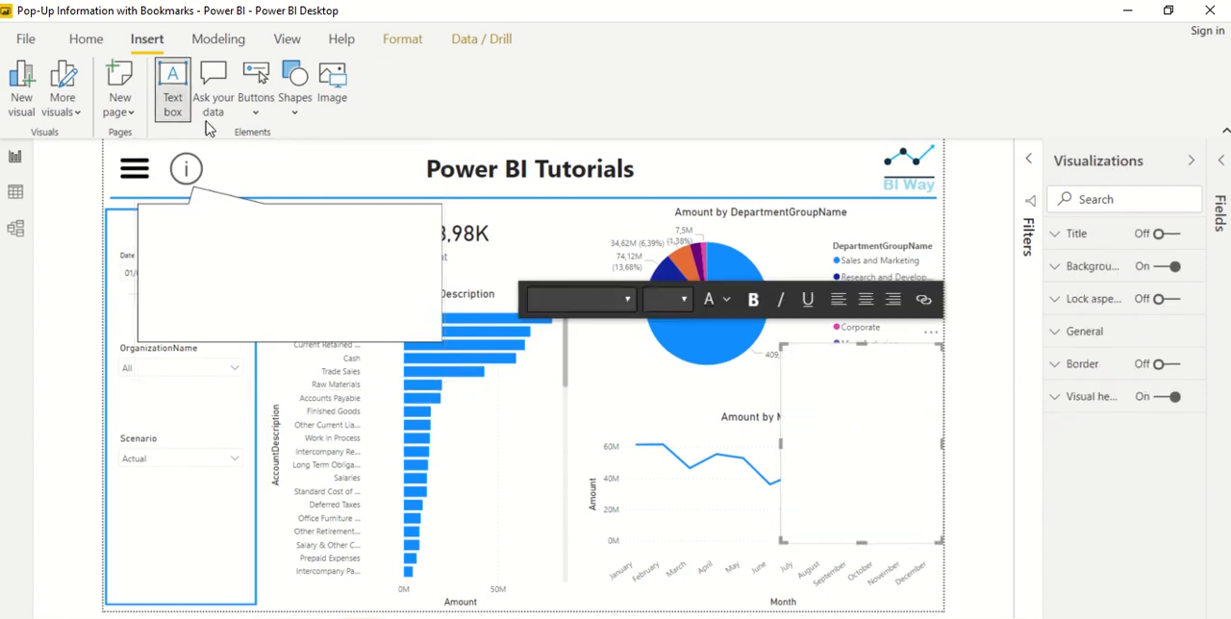
left_click_drag(938, 344, 301, 215)
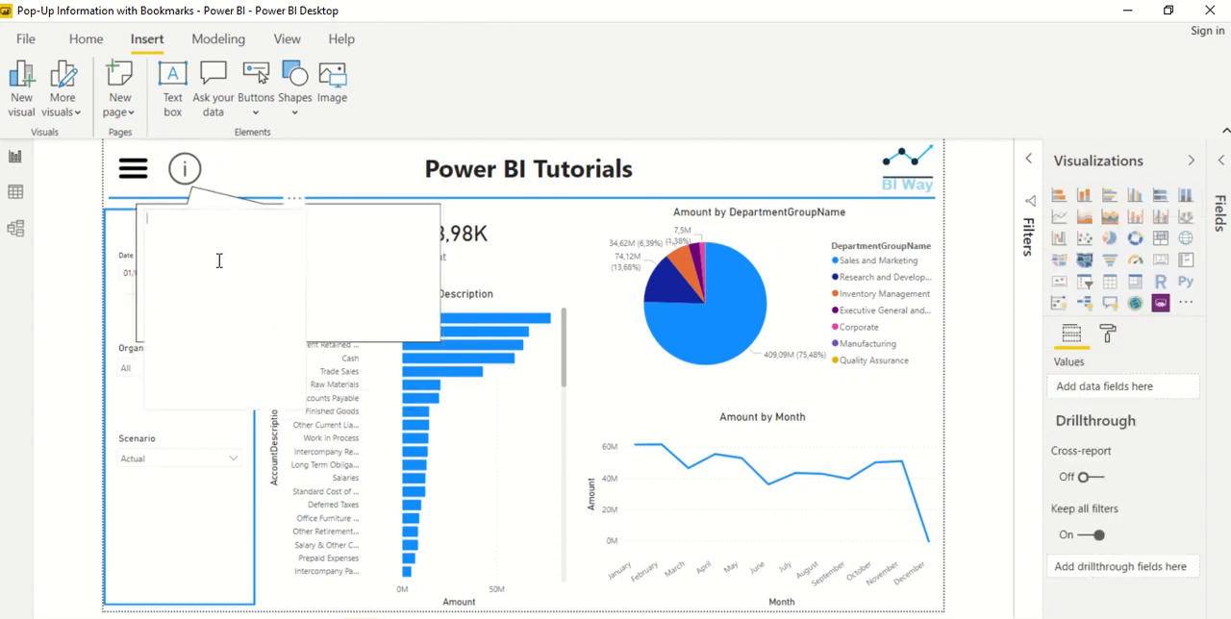
left_click(233, 264)
type("Welcome to this tutorial by BI Way.  If you have any questions, comments or suggestions post them in the comment below.  © BI Way – Draw Insights From Data")
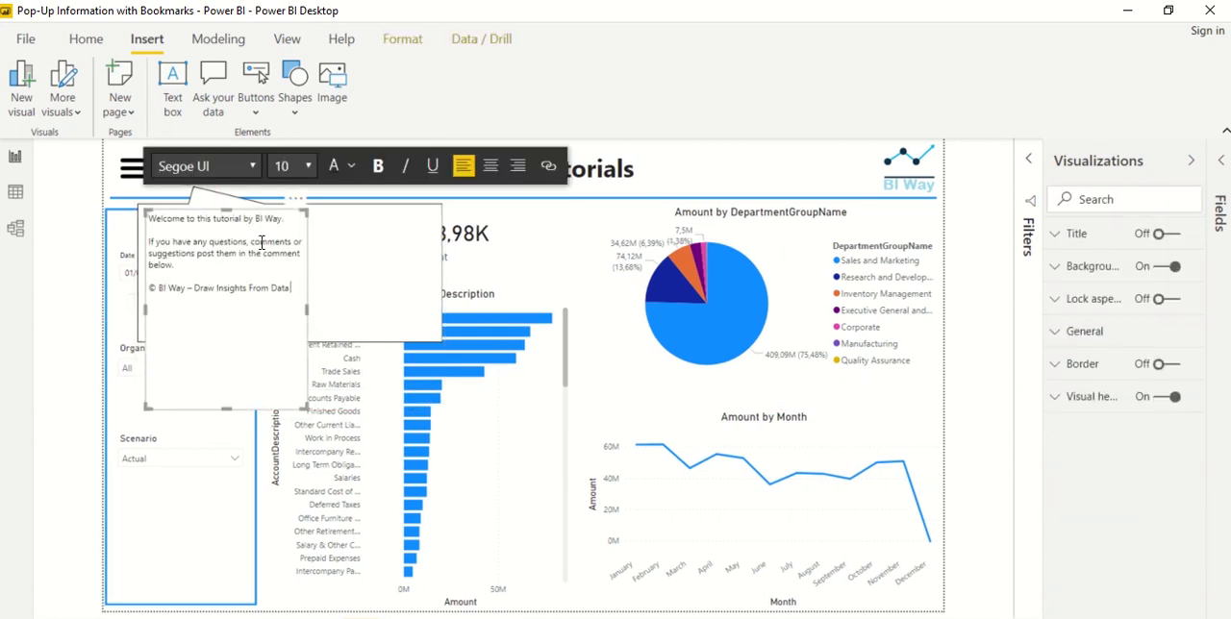
left_click_drag(306, 407, 390, 331)
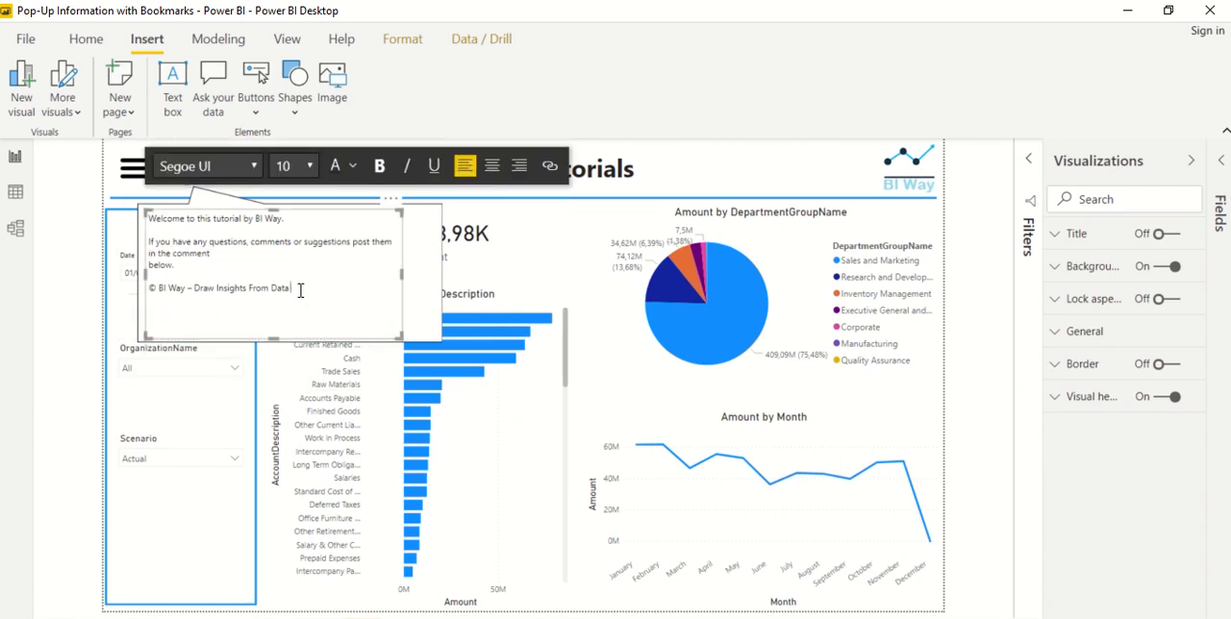
Make the "© BI Way – Draw Insights From Data" line bold with font size 12
left_click_drag(300, 291, 155, 291)
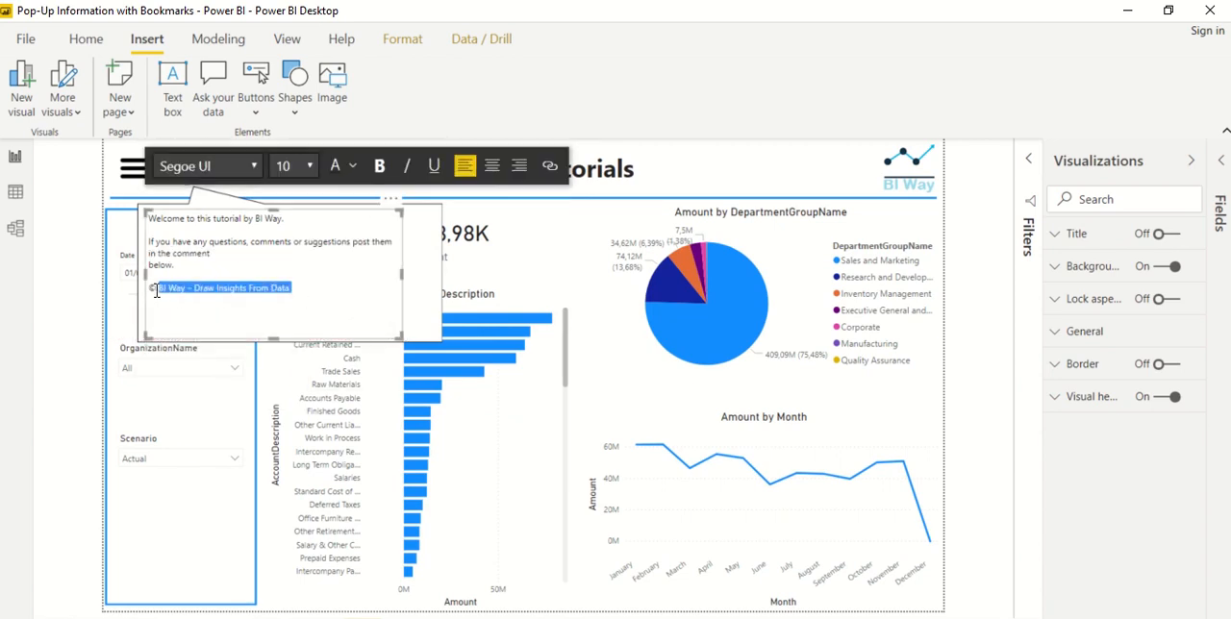
left_click(379, 166)
left_click(310, 166)
left_click(284, 278)
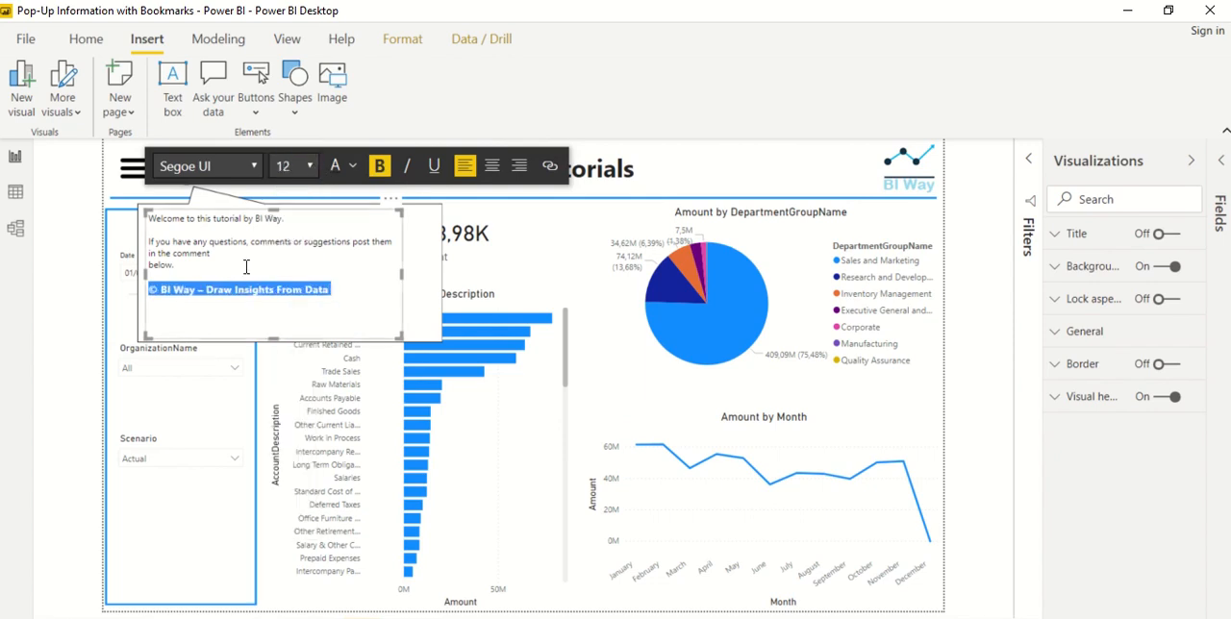
Set the welcome paragraphs above the copyright line to font size 16 and widen the text box slightly within the callout
left_click_drag(201, 271, 272, 185)
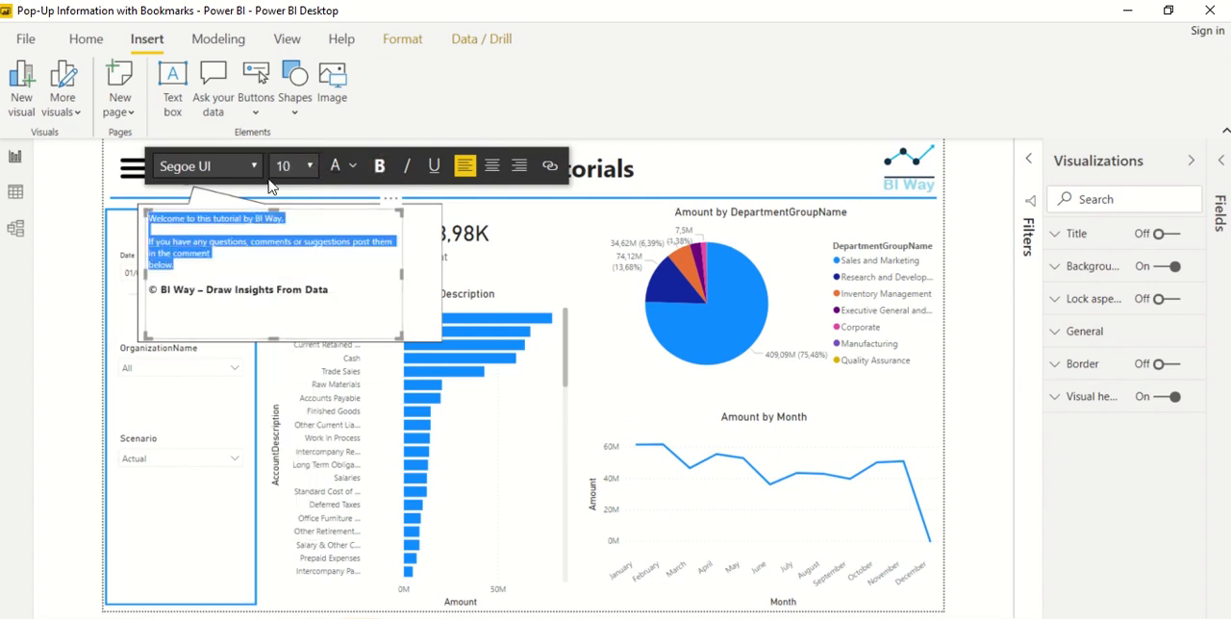
left_click(310, 165)
left_click(295, 315)
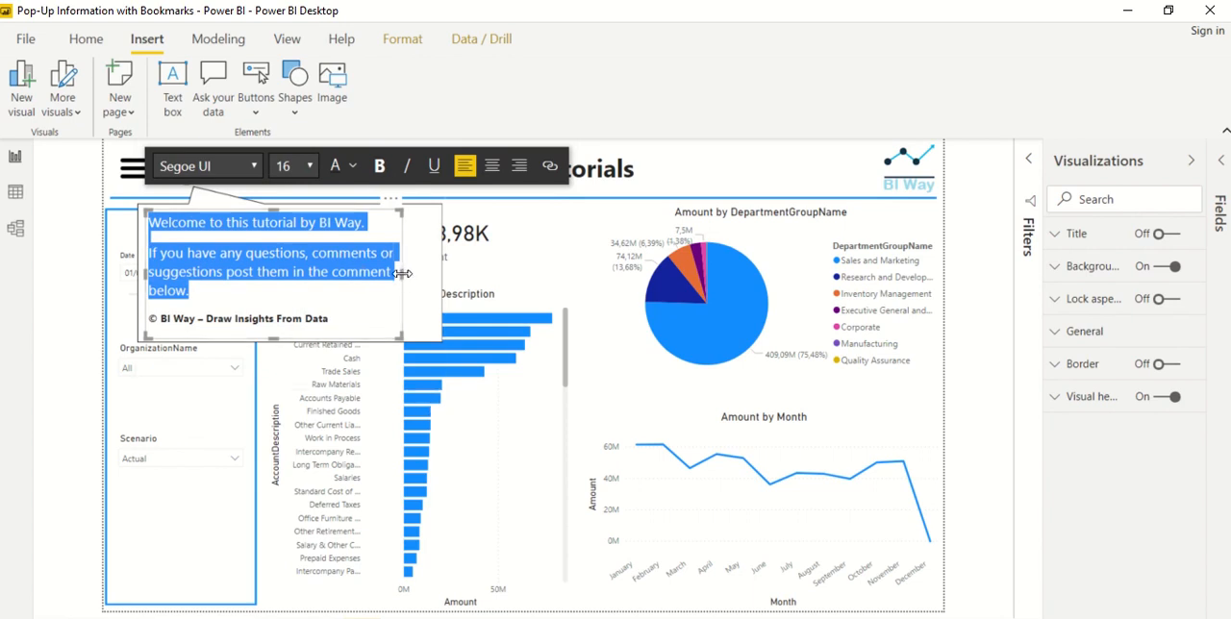
left_click_drag(401, 272, 426, 272)
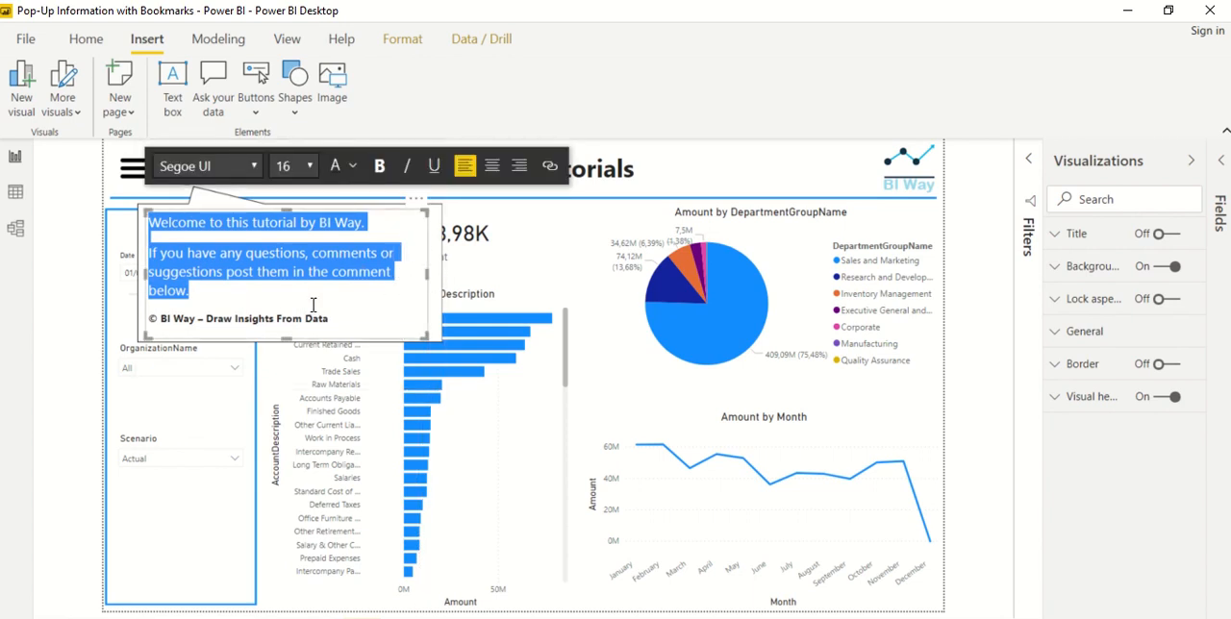
Right-align the copyright line in the callout's text box
left_click(186, 318)
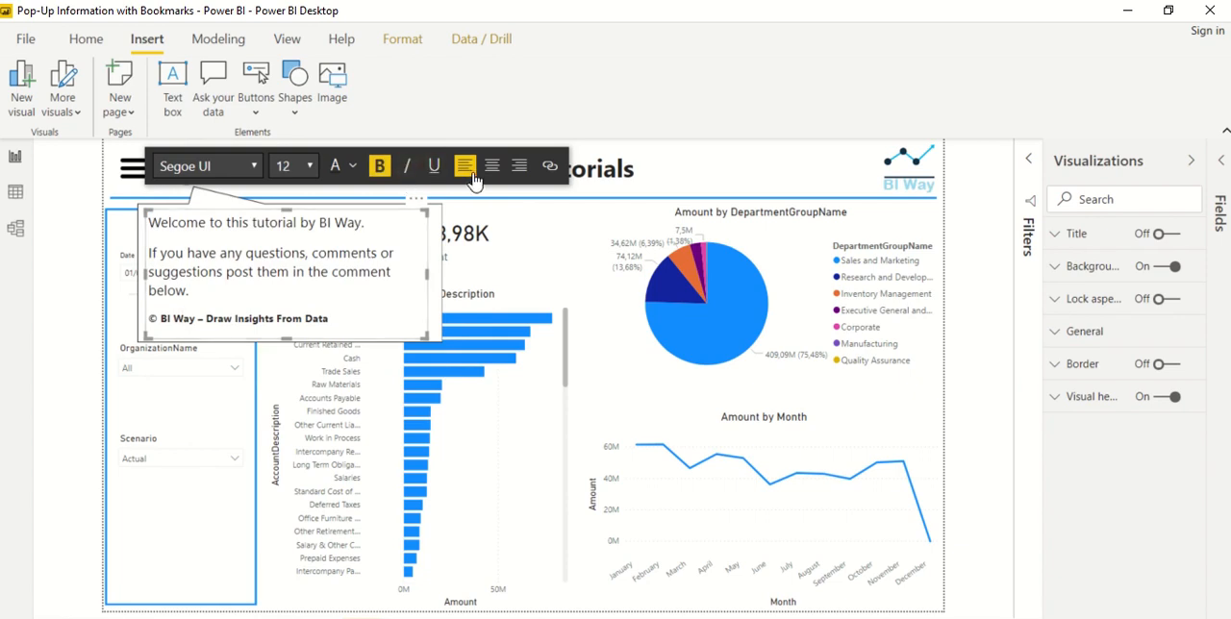
left_click(517, 176)
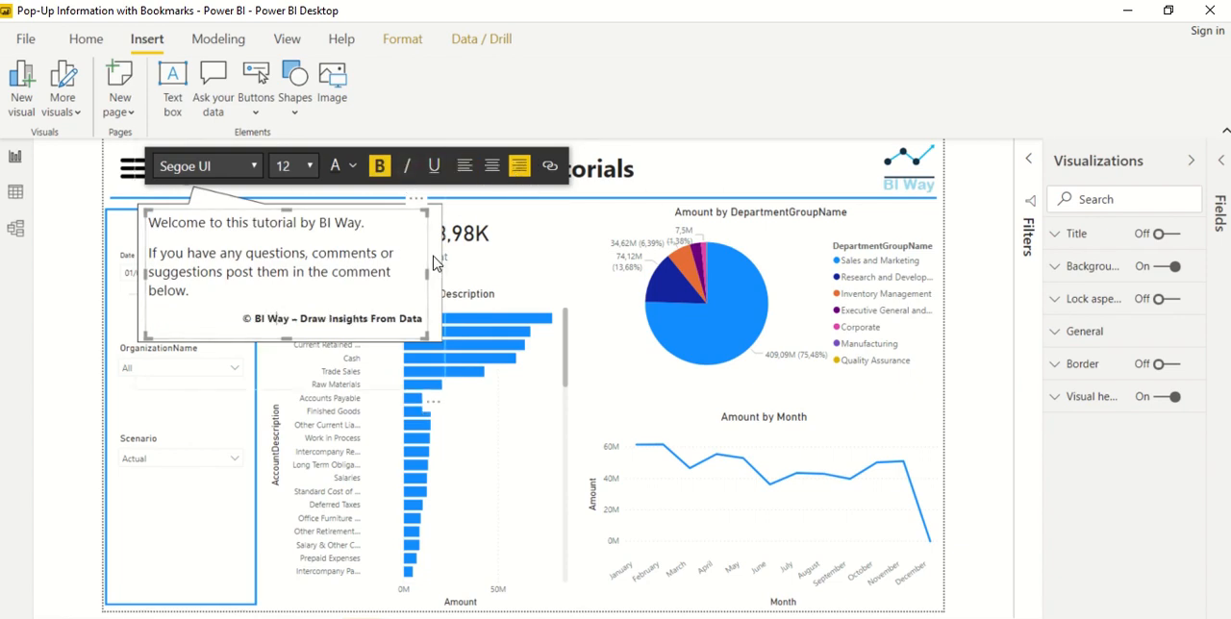
left_click(264, 406)
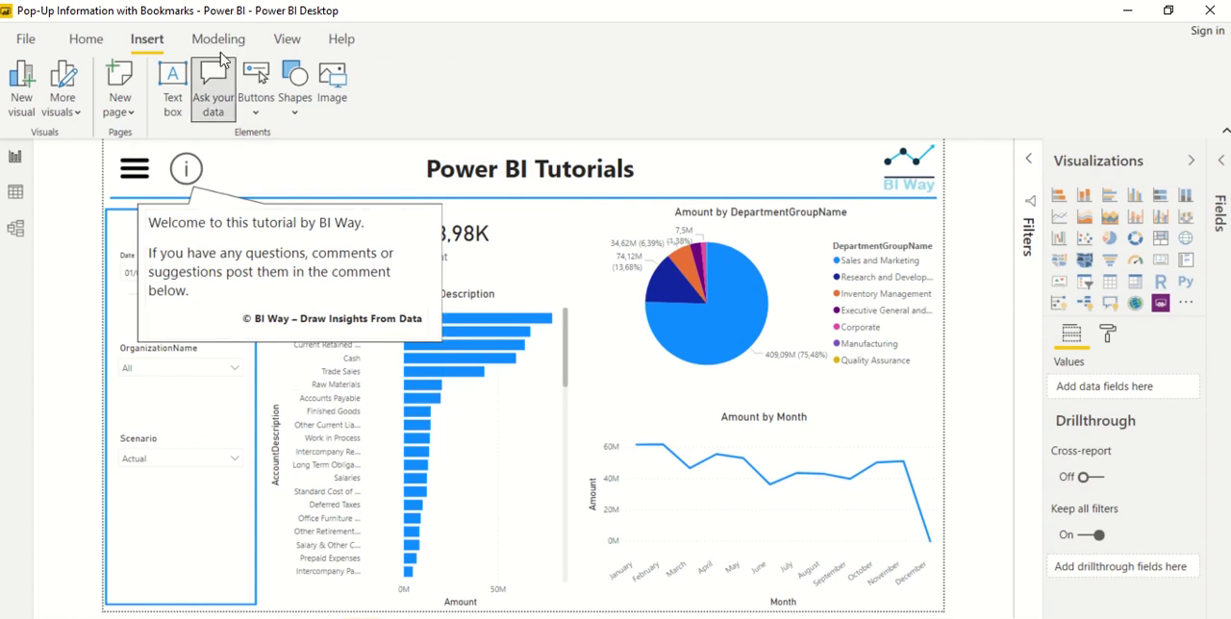
Insert a Back button, place it in the callout's upper-right corner, and resize it to fit inside the callout
left_click(255, 104)
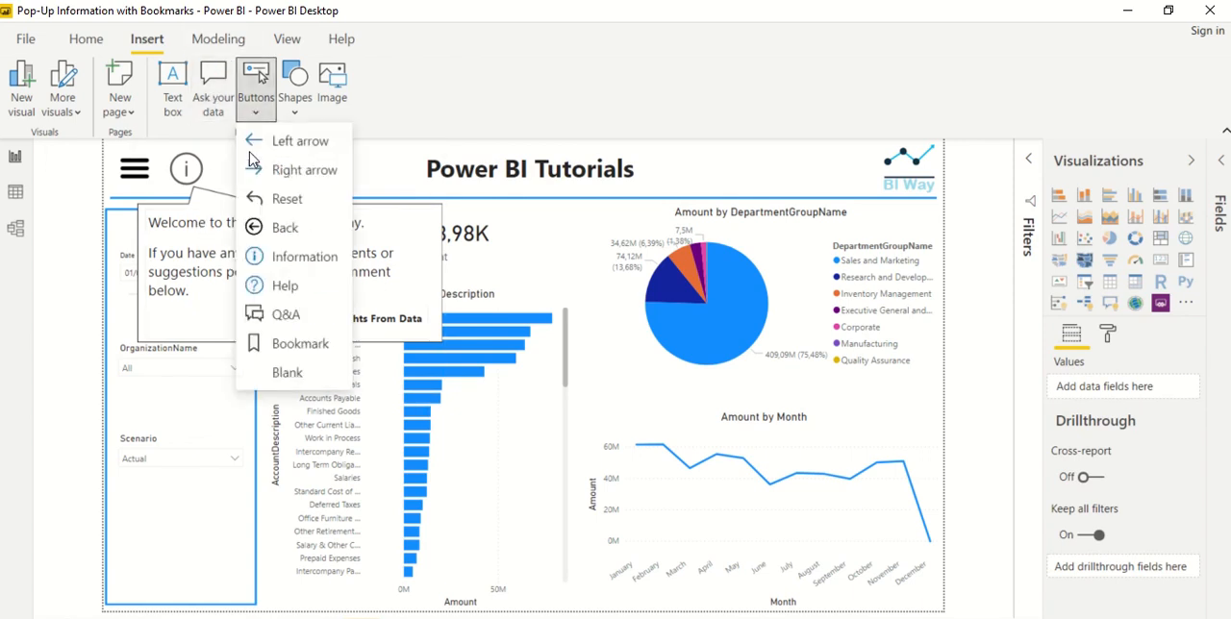
left_click(280, 231)
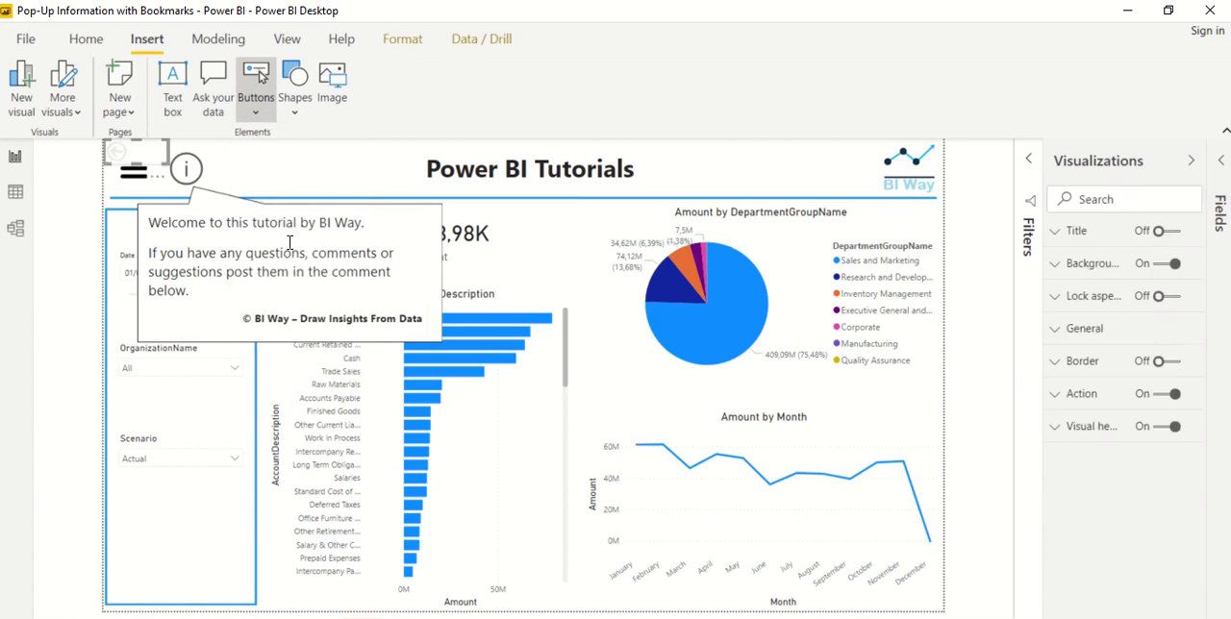
left_click_drag(134, 171, 409, 226)
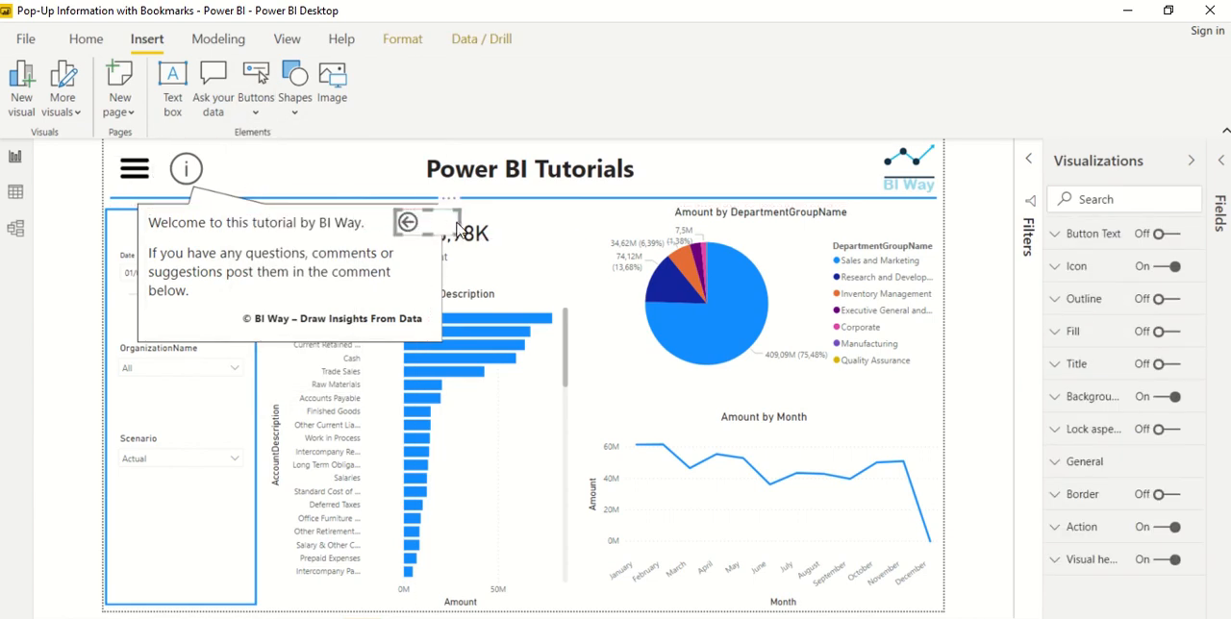
left_click_drag(460, 223, 427, 225)
left_click(436, 236)
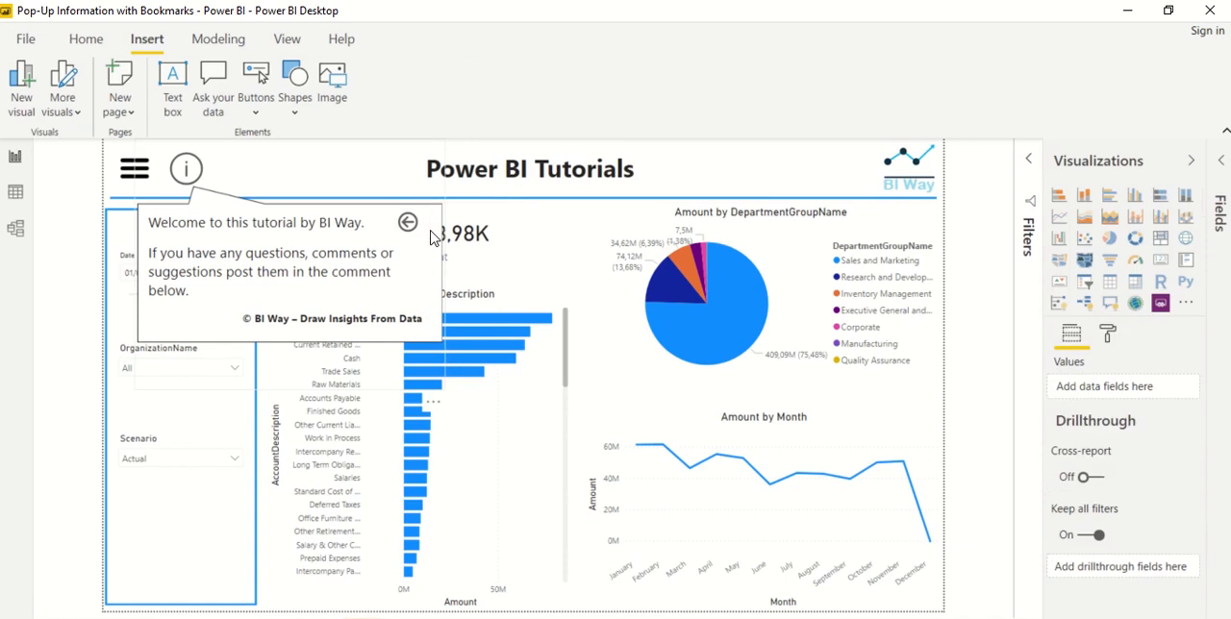
left_click(414, 229)
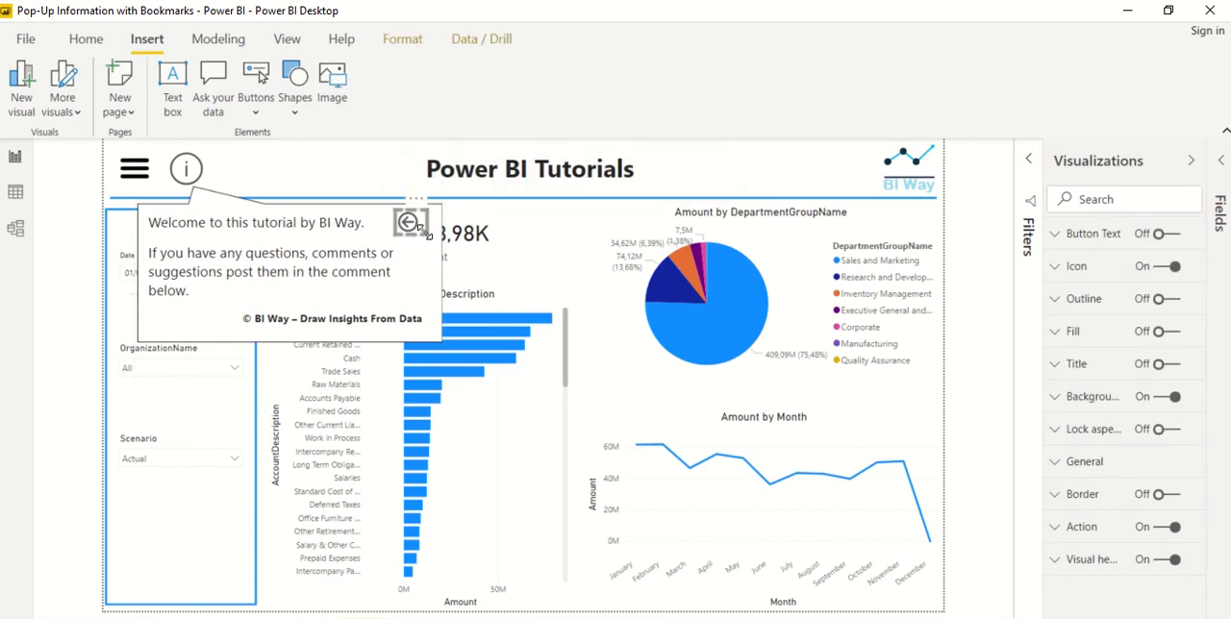
left_click_drag(426, 234, 429, 240)
left_click(434, 249)
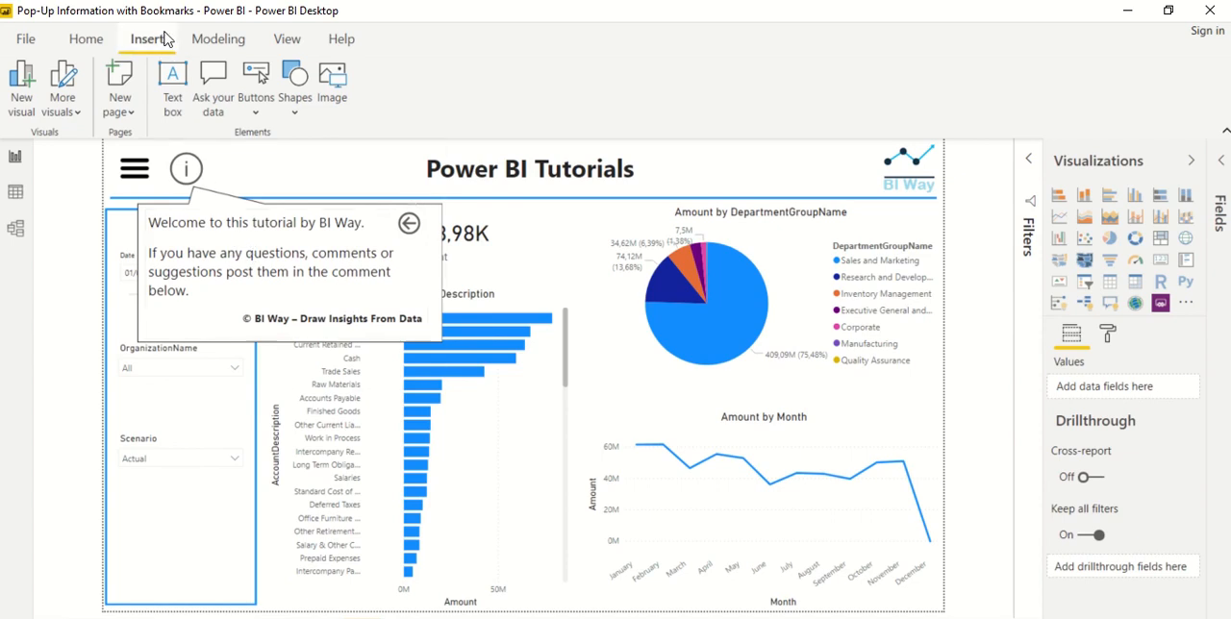
Show the Bookmarks and Selection panes and check which page objects the Information, Image and Text box layers represent
left_click(285, 45)
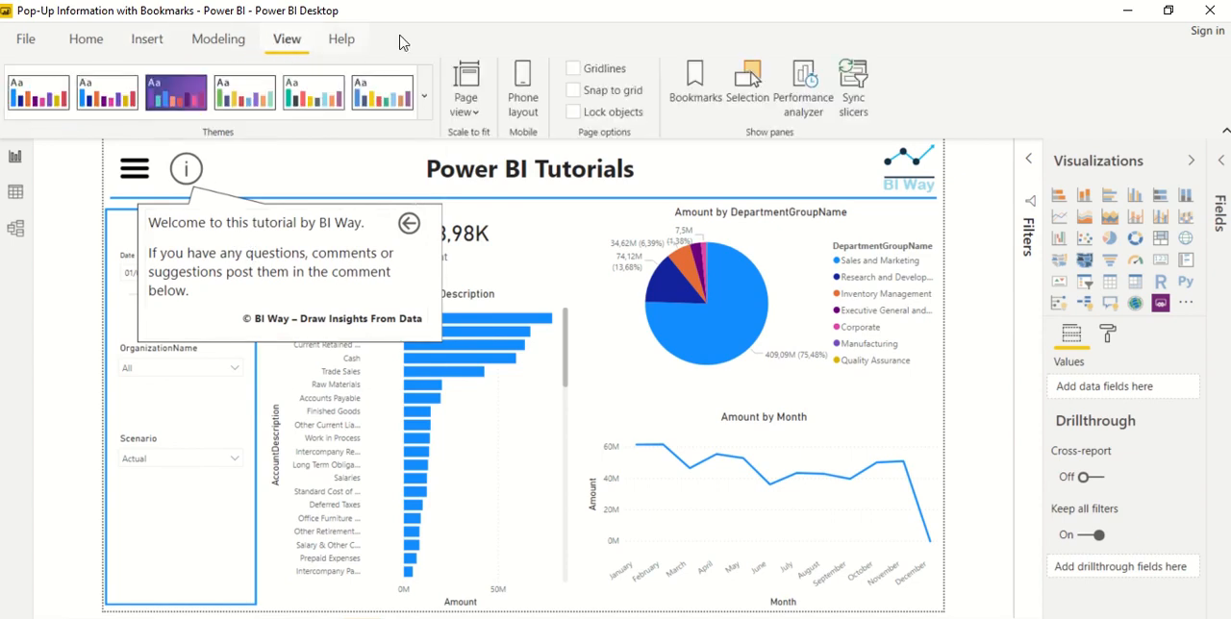
left_click(695, 86)
left_click(750, 86)
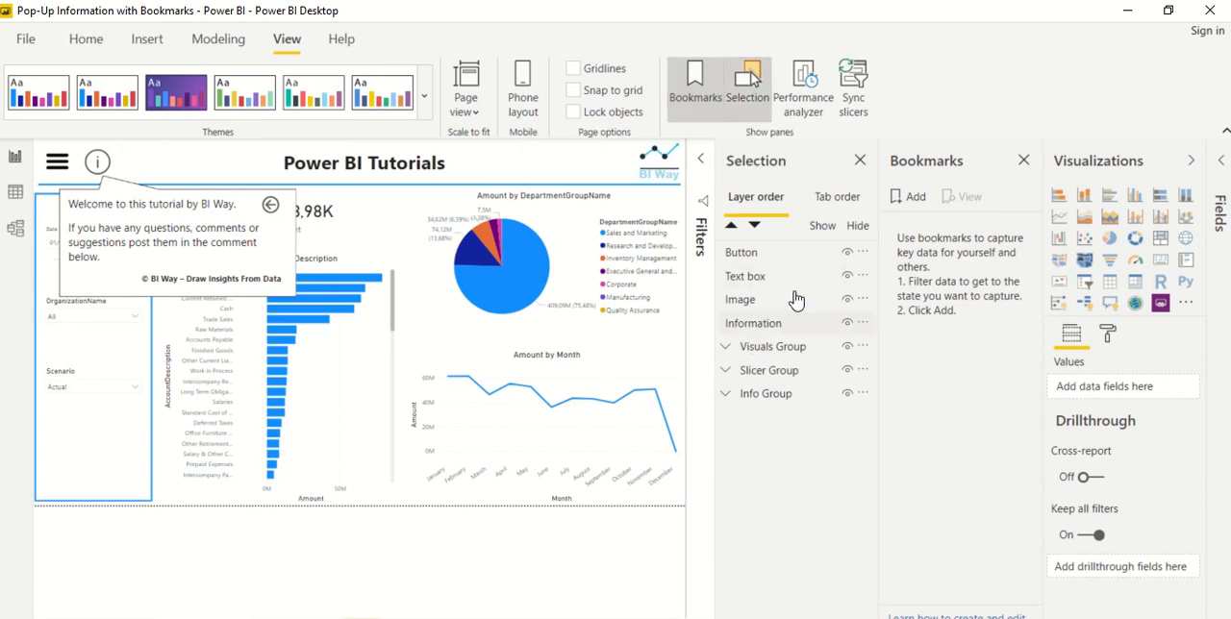
left_click(770, 323)
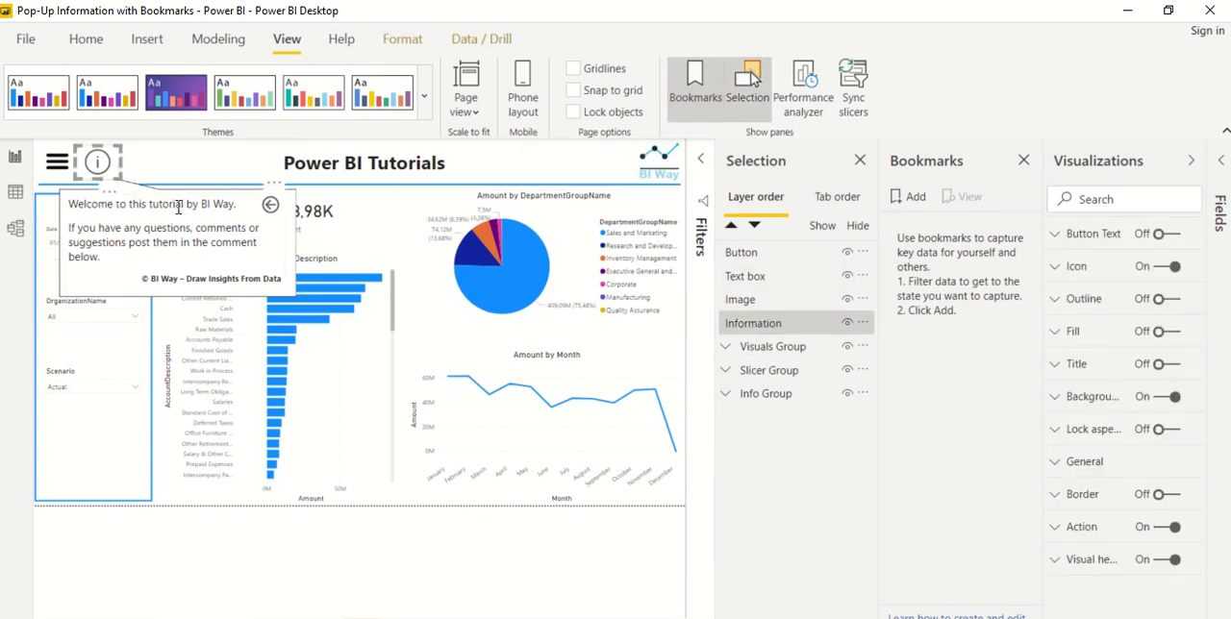
left_click(750, 304)
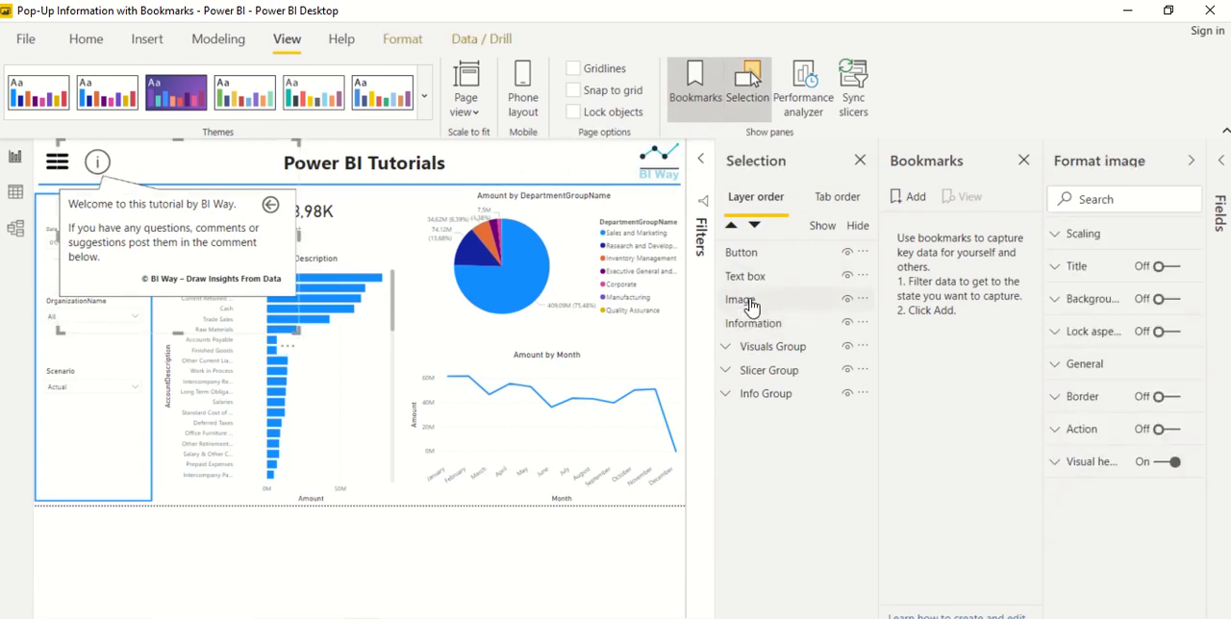
left_click(748, 277)
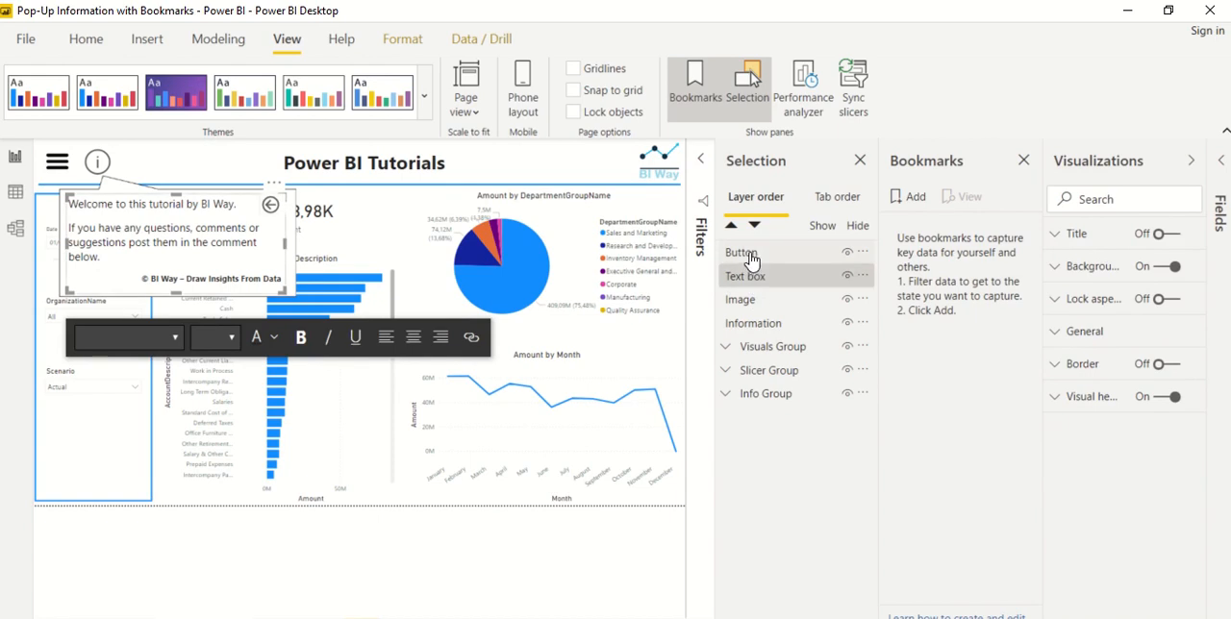
Group the Button, Text box and Image layers that make up the pop-up
left_click(750, 253)
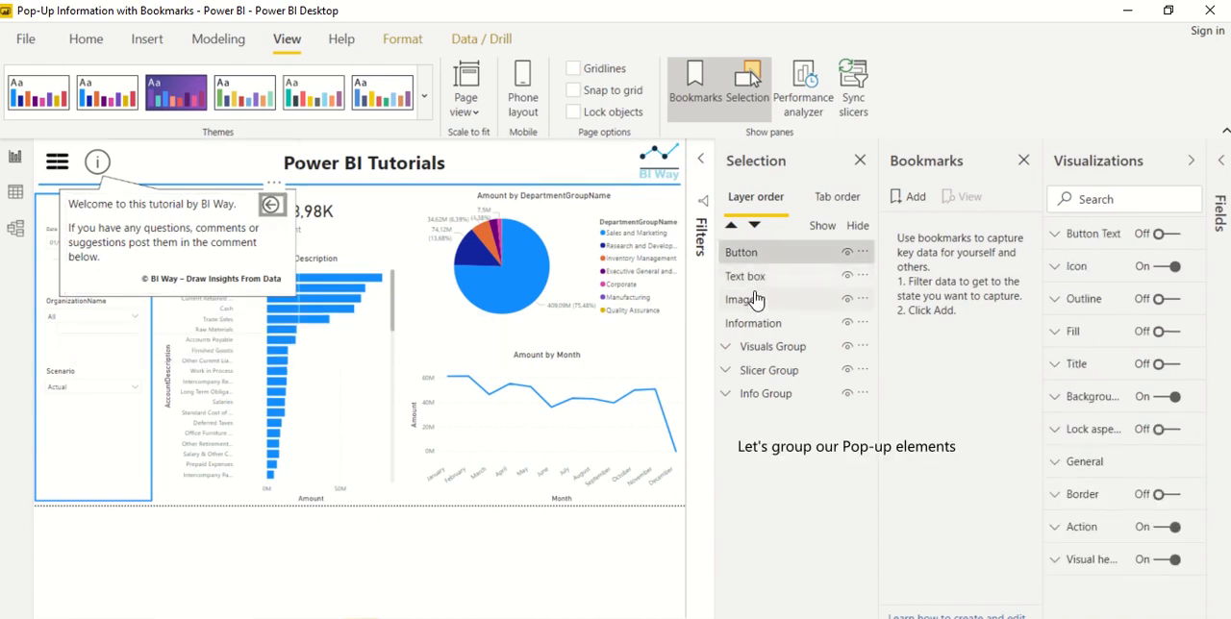
left_click(755, 300, "shift")
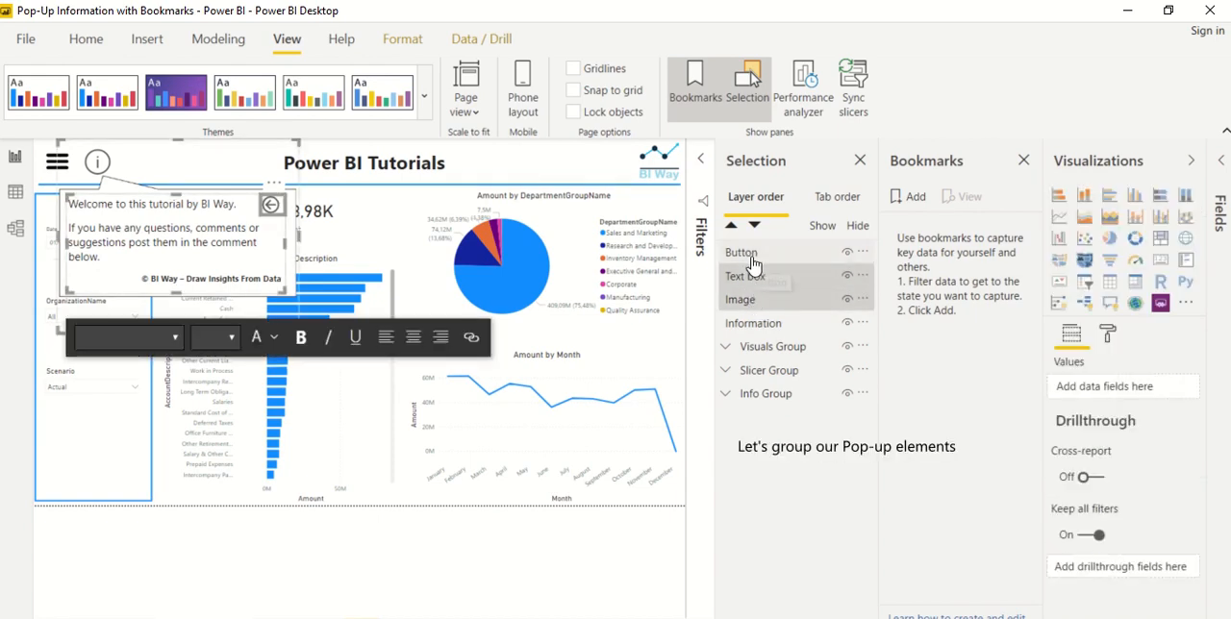
right_click(753, 265)
mouse_move(818, 267)
left_click(932, 268)
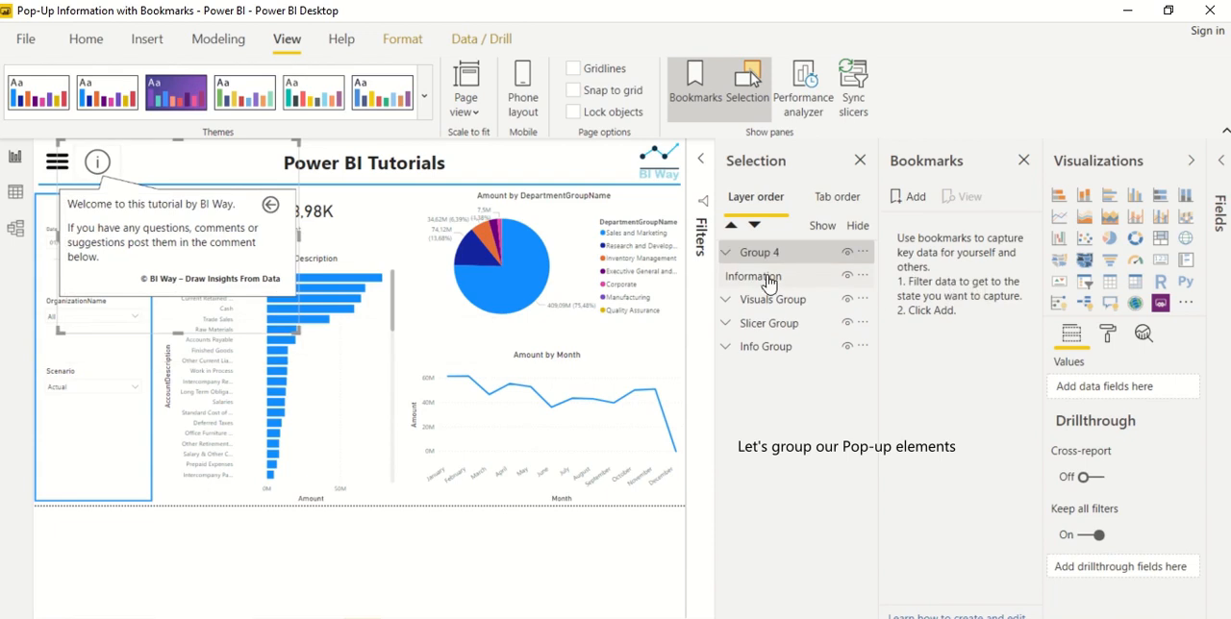
Rename the group of pop-up elements as Information Pop Up
left_click(725, 253)
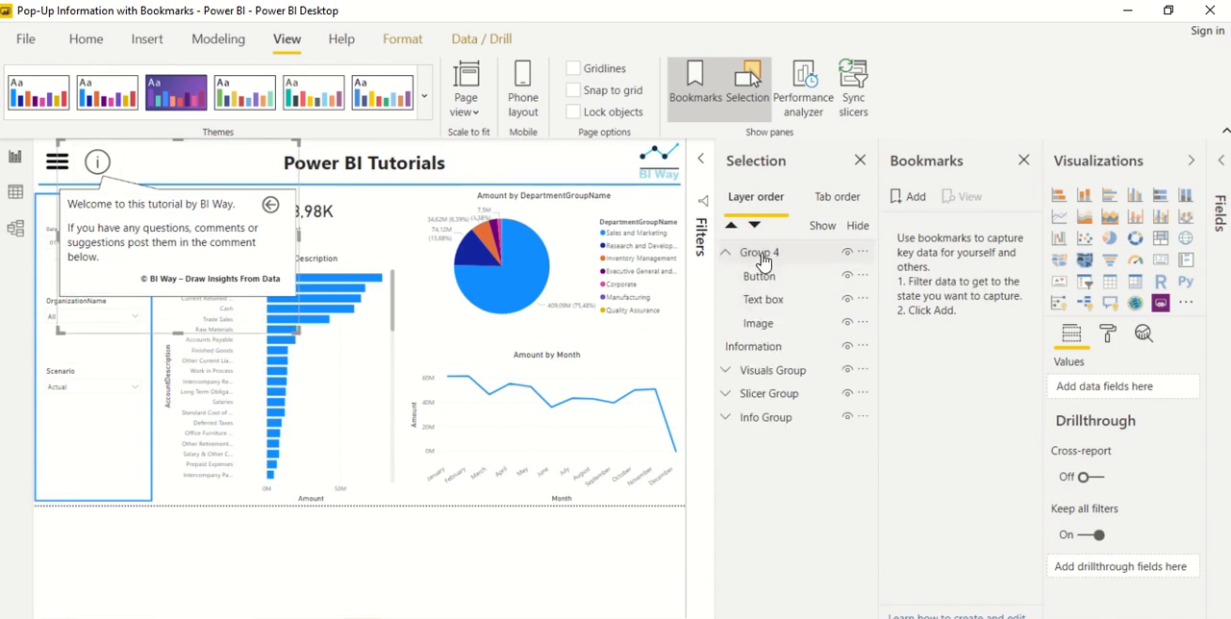
double_click(762, 258)
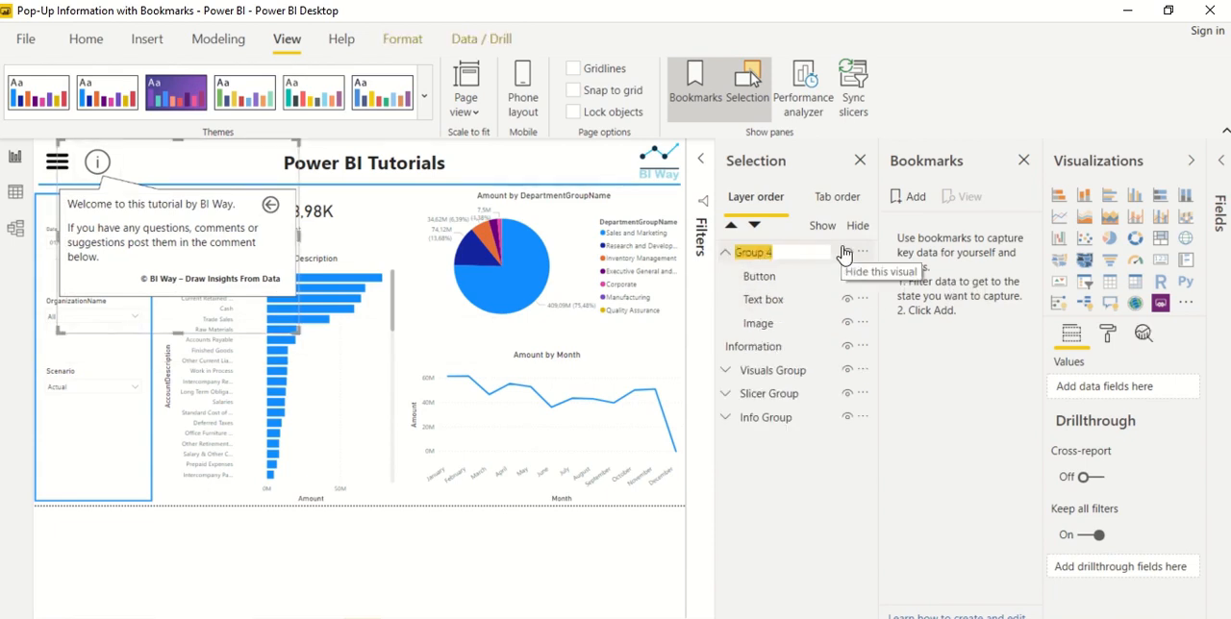
key("BackSpace")
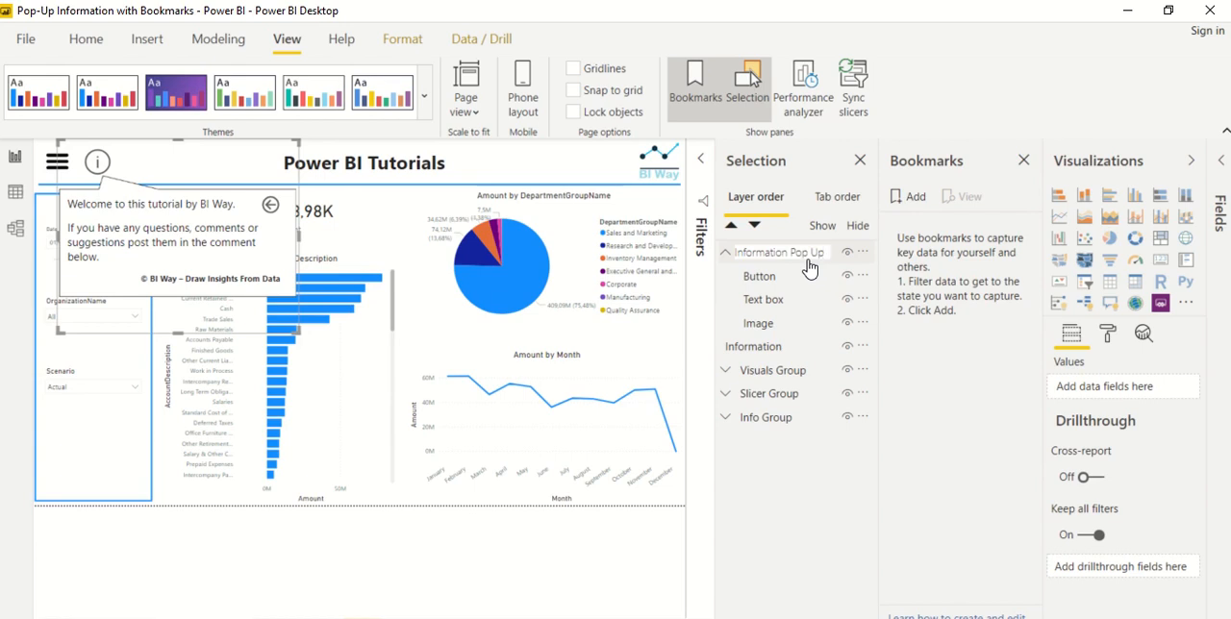
left_click(724, 255)
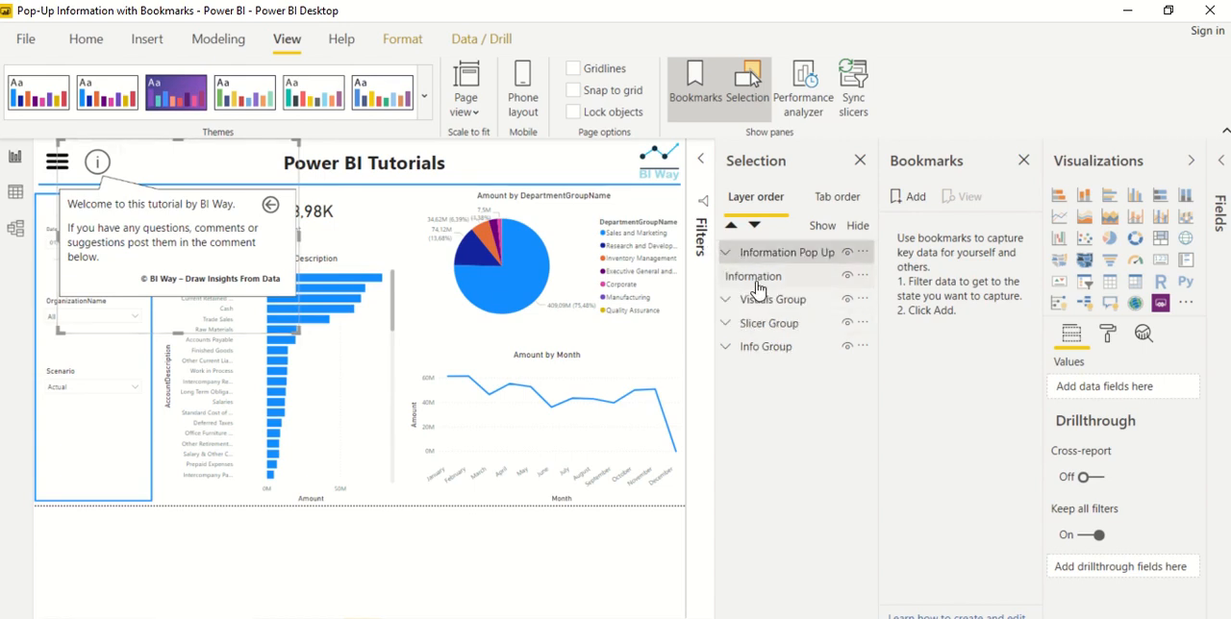
Hide the Information Pop Up group and add a bookmark that captures the page without the callout
left_click(847, 253)
left_click(848, 253)
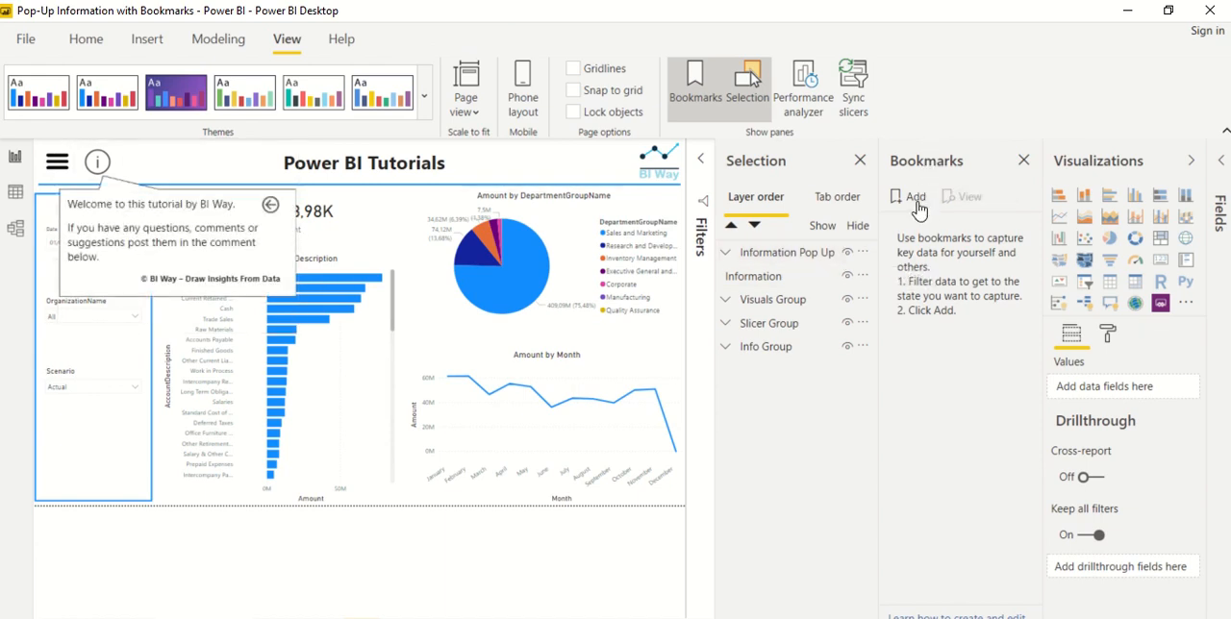
left_click(847, 253)
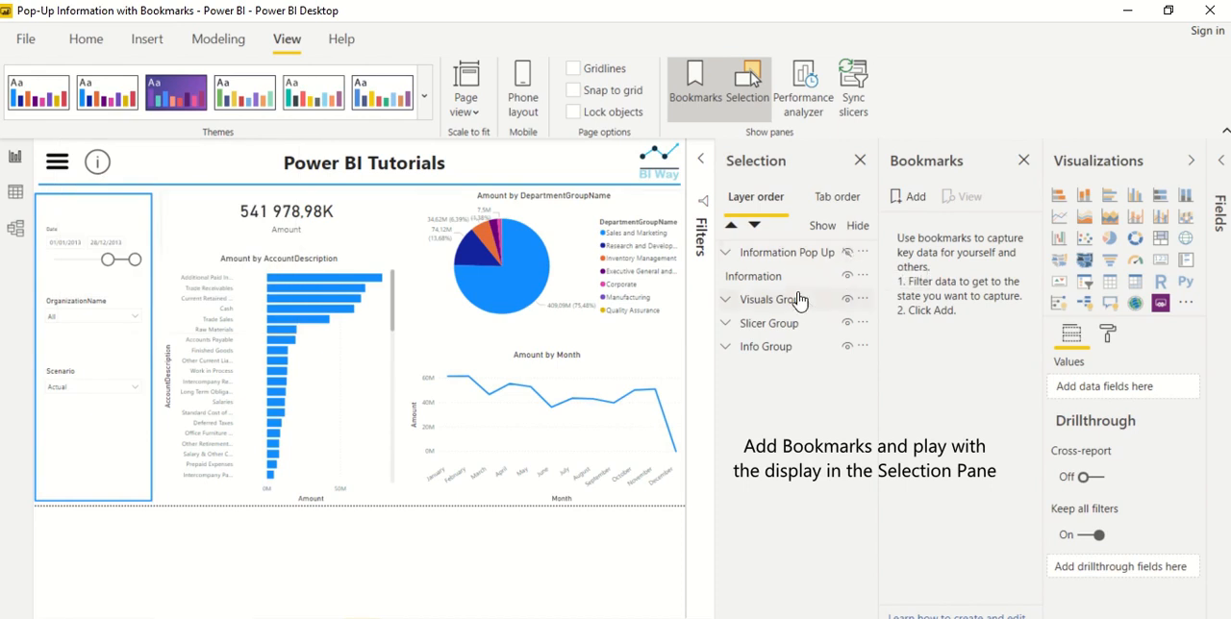
left_click(907, 198)
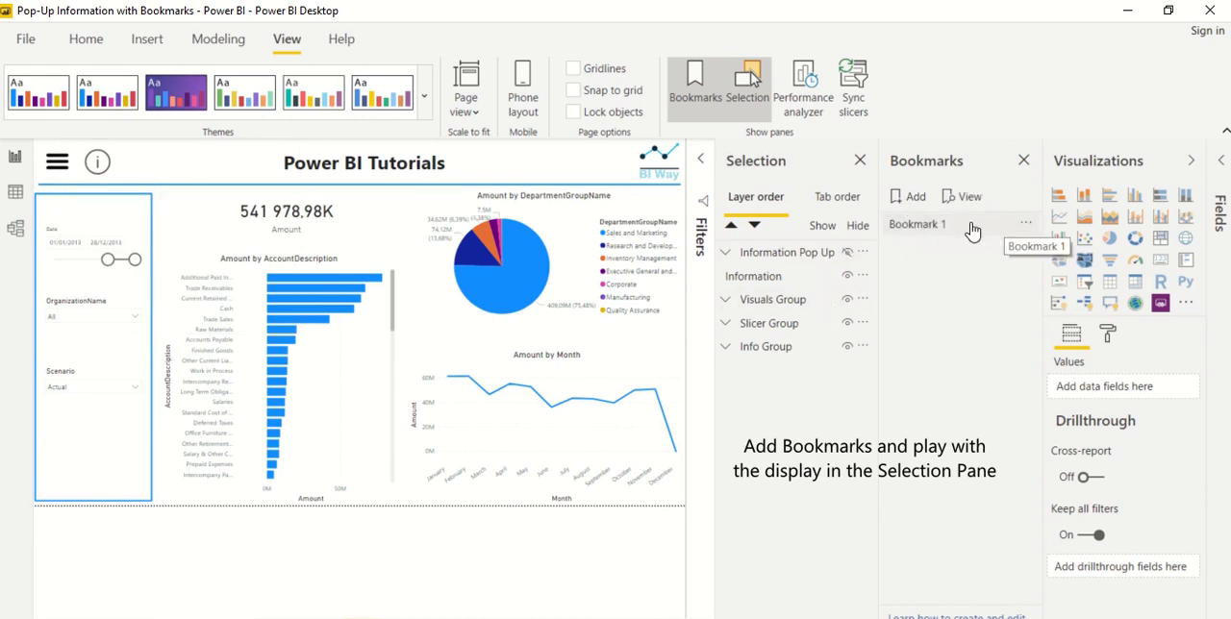
Rename the new bookmark as Main Bookmark
left_click(1025, 225)
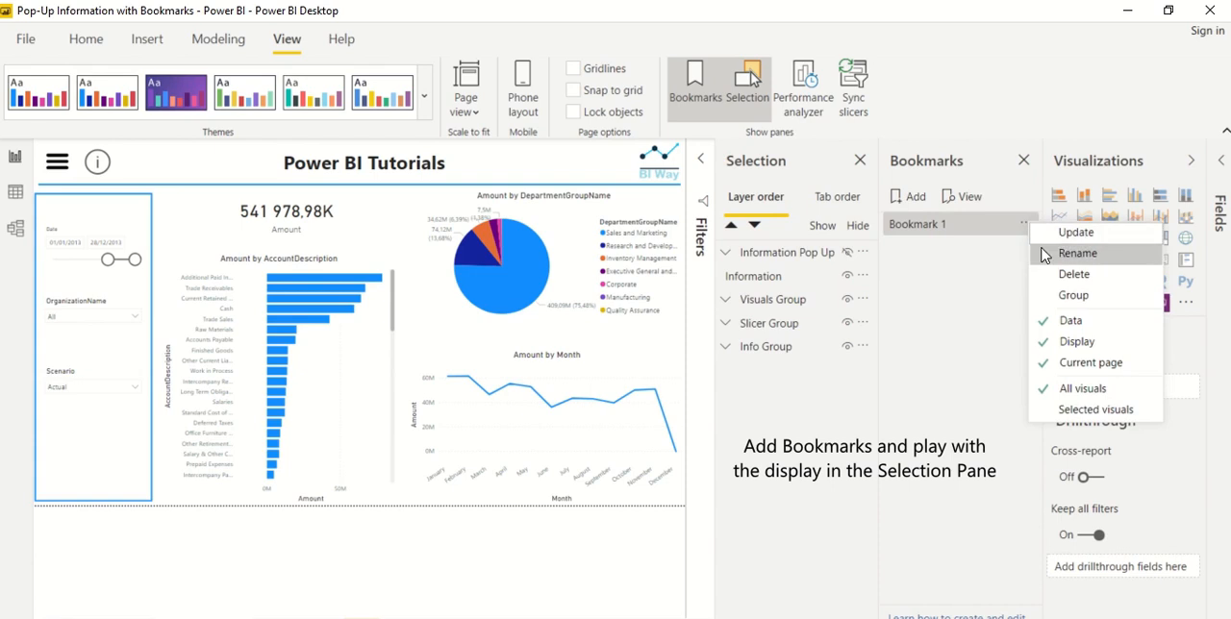
left_click(1045, 254)
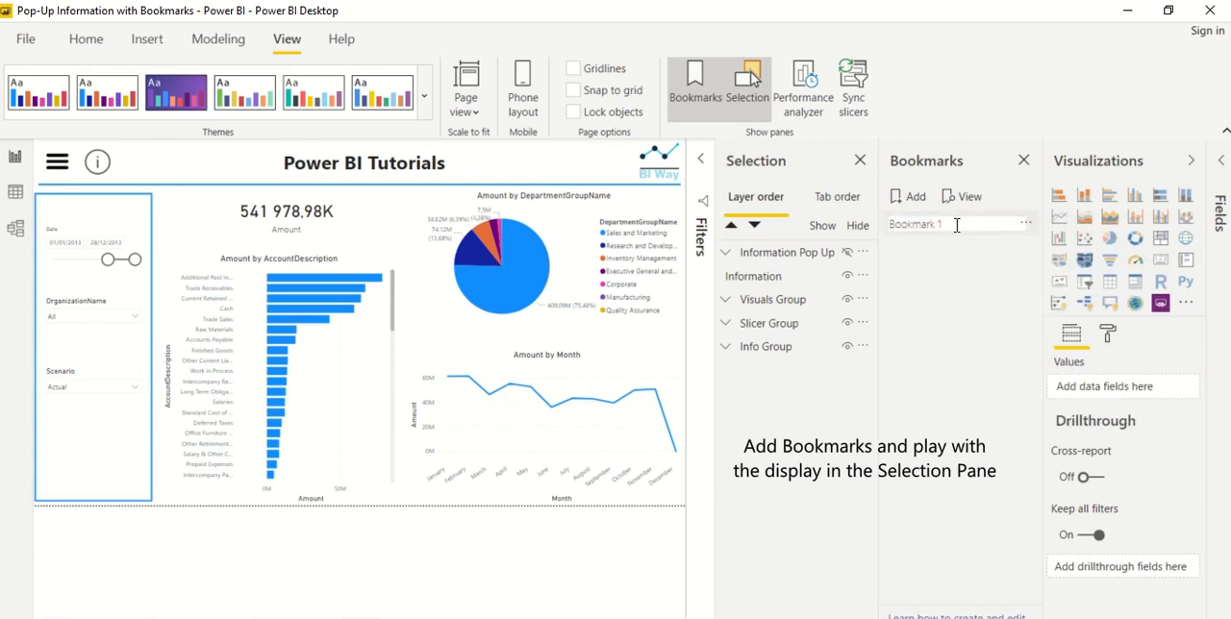
key("BackSpace")
key("BackSpace")
type("Main")
left_click(922, 276)
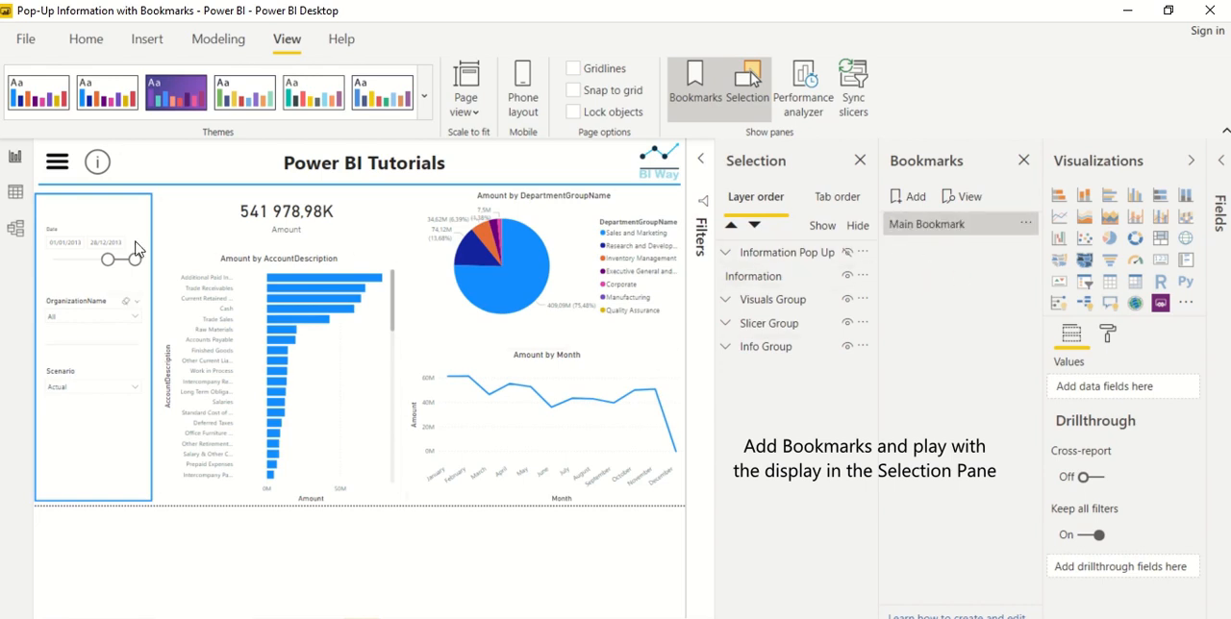
Make the Information Pop Up group visible and add a bookmark of that state named Information Bookmark
left_click(848, 253)
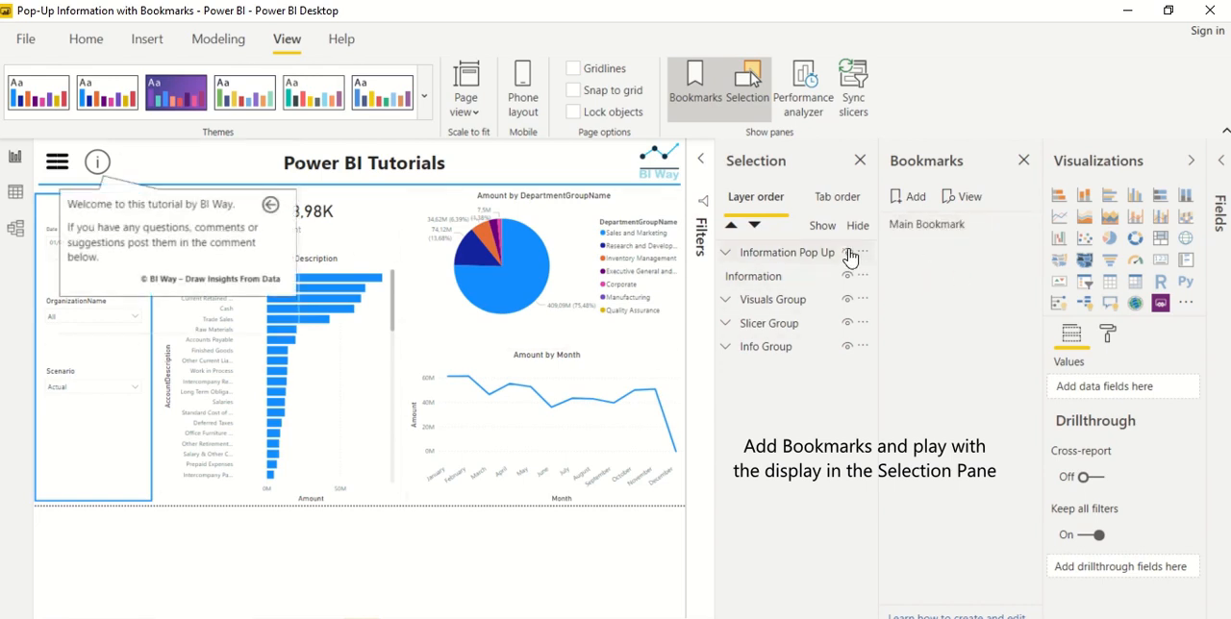
left_click(912, 198)
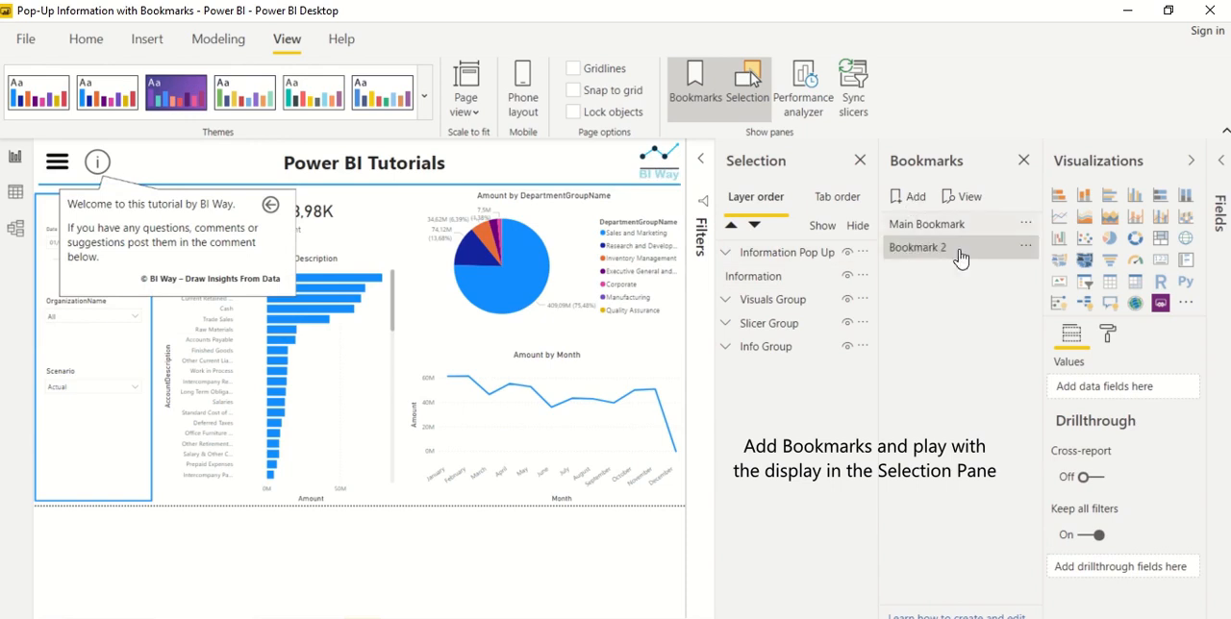
left_click(1026, 247)
left_click(1039, 280)
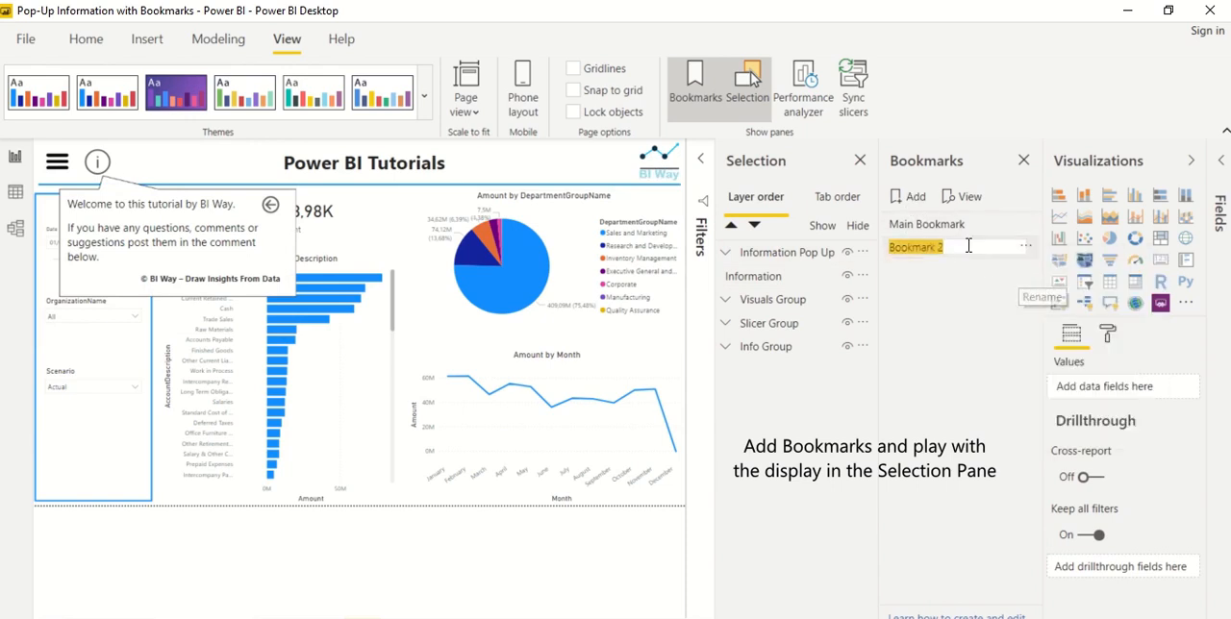
left_click(962, 243)
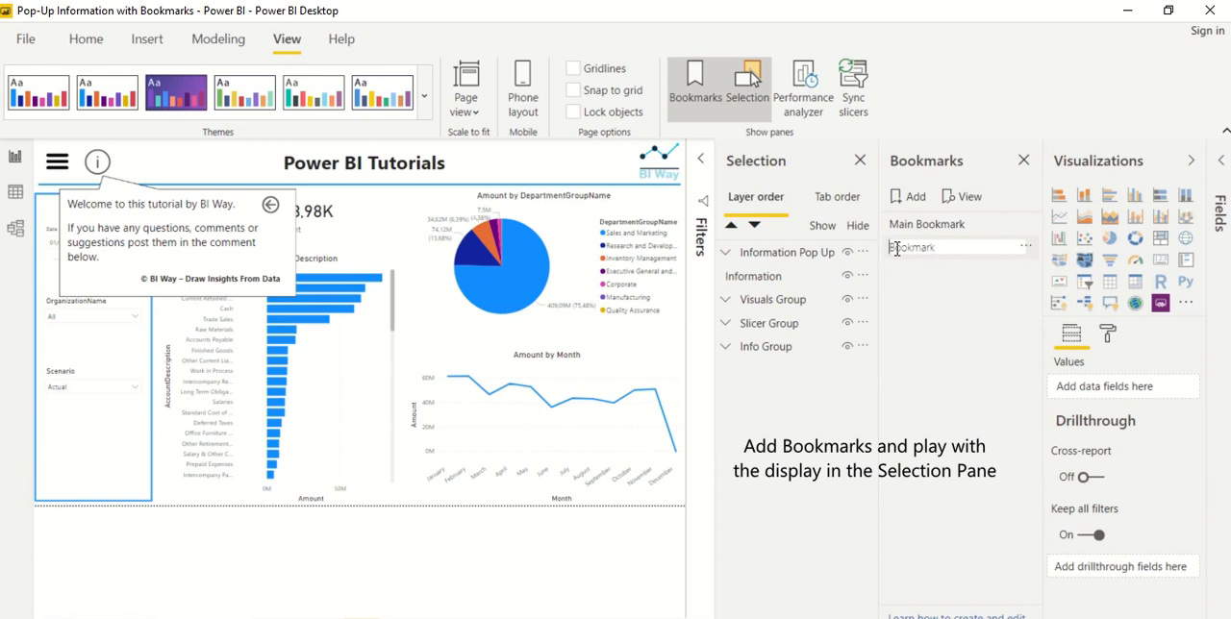
type("Information")
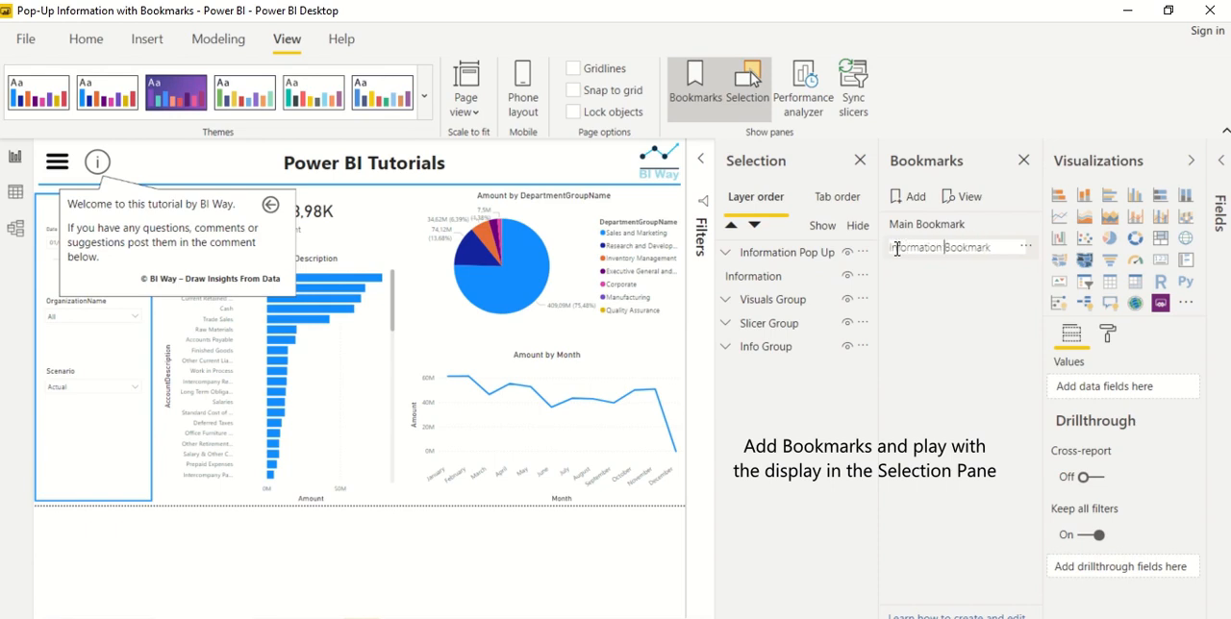
left_click(926, 309)
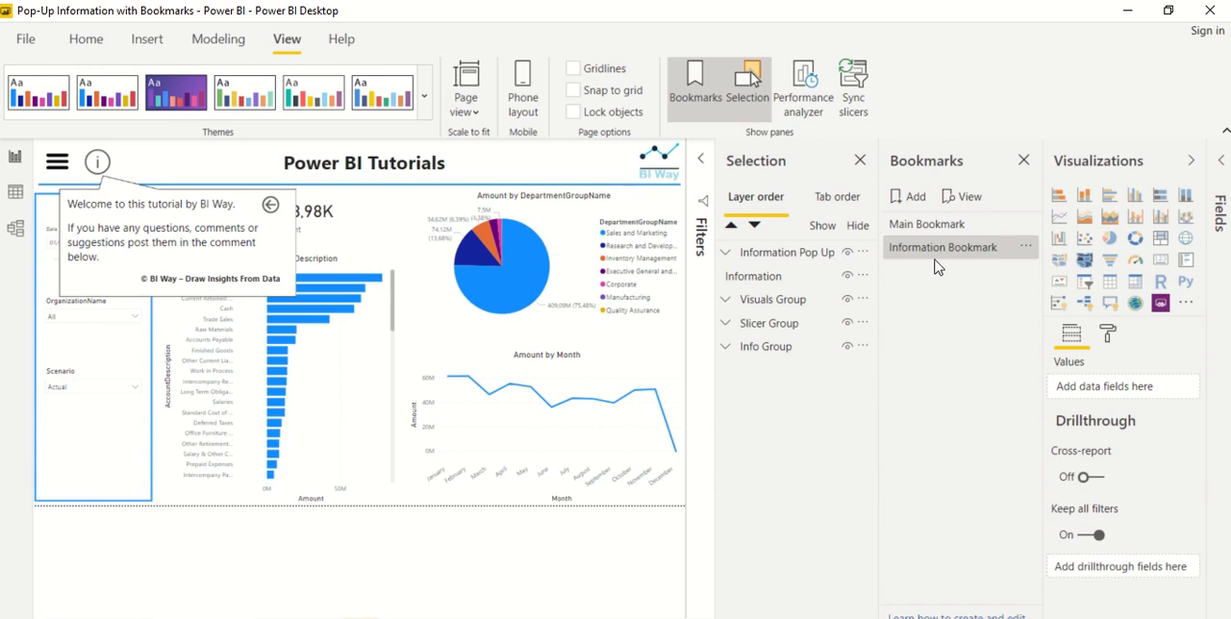
Switch between Main Bookmark and Information Bookmark to check how each one displays the page, ending on Main Bookmark
left_click(926, 226)
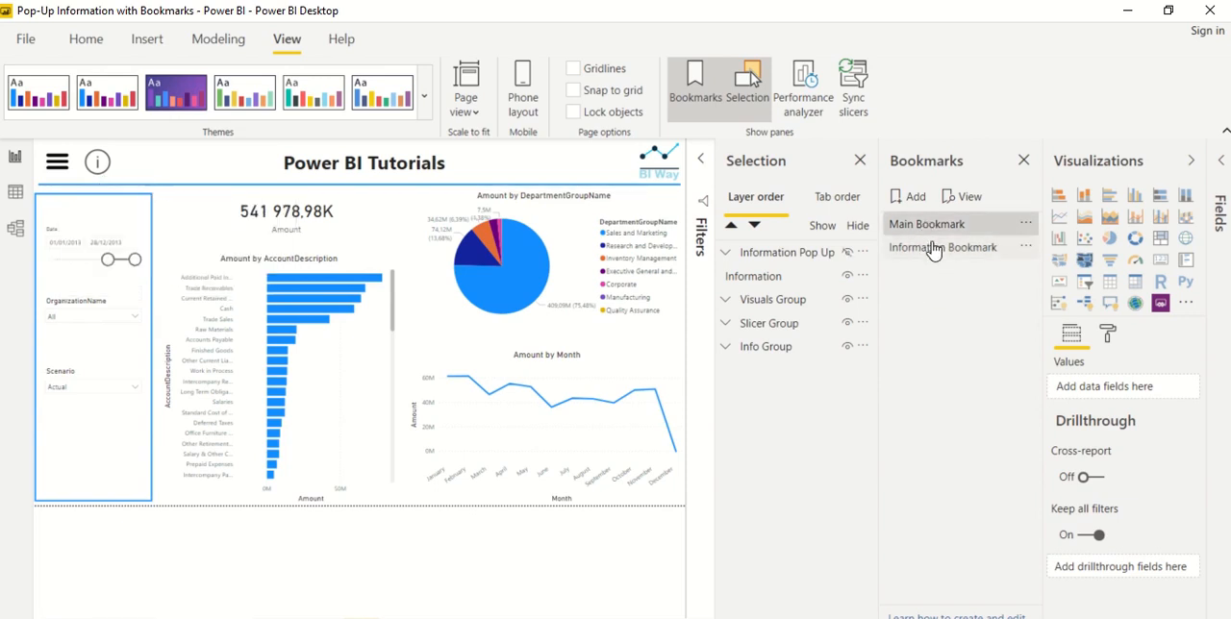
left_click(933, 249)
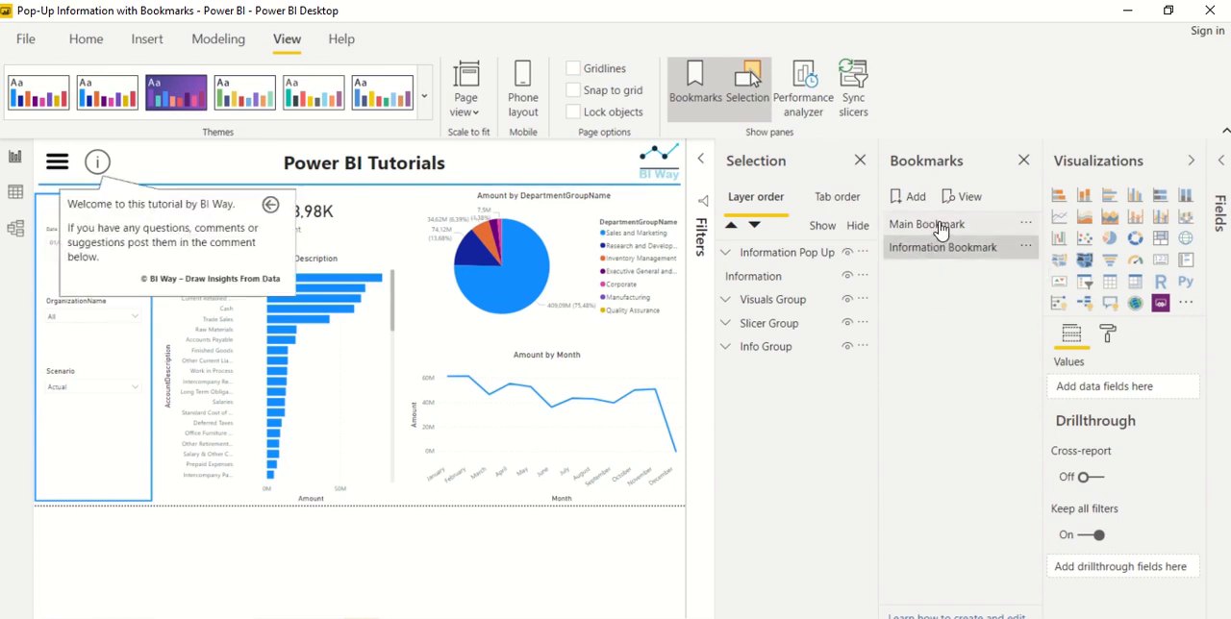
left_click(940, 227)
left_click(941, 250)
left_click(944, 229)
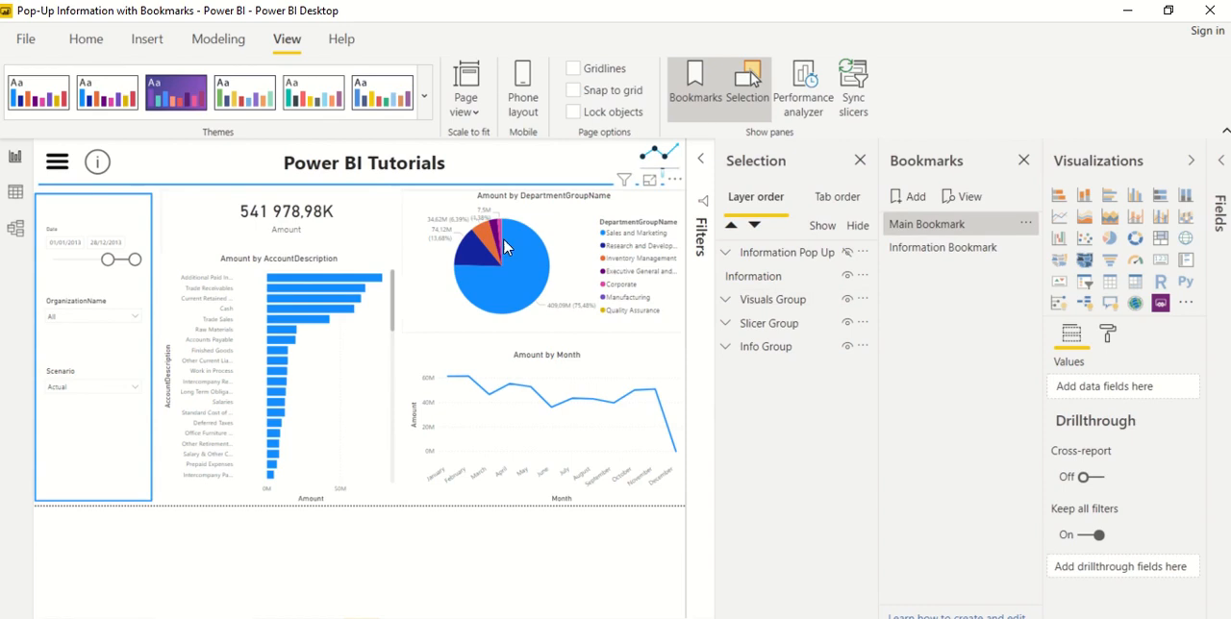
Set the information button's action to type Bookmark with Information Bookmark as the target and Information as the tooltip
left_click(96, 166)
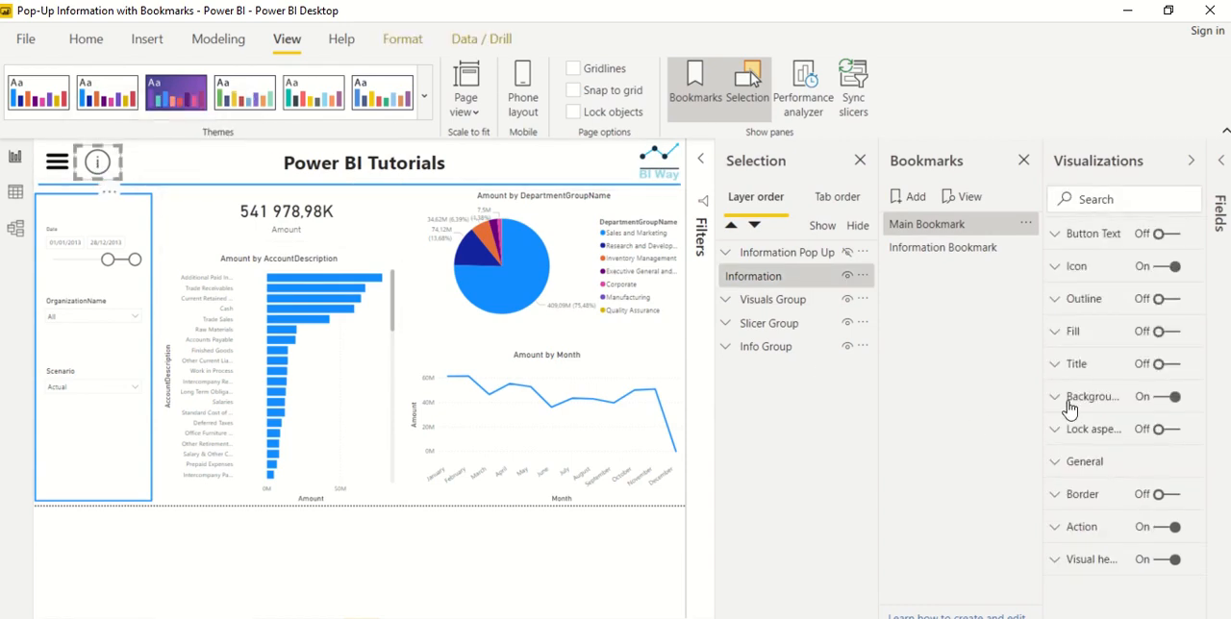
left_click(1080, 528)
left_click(1166, 527)
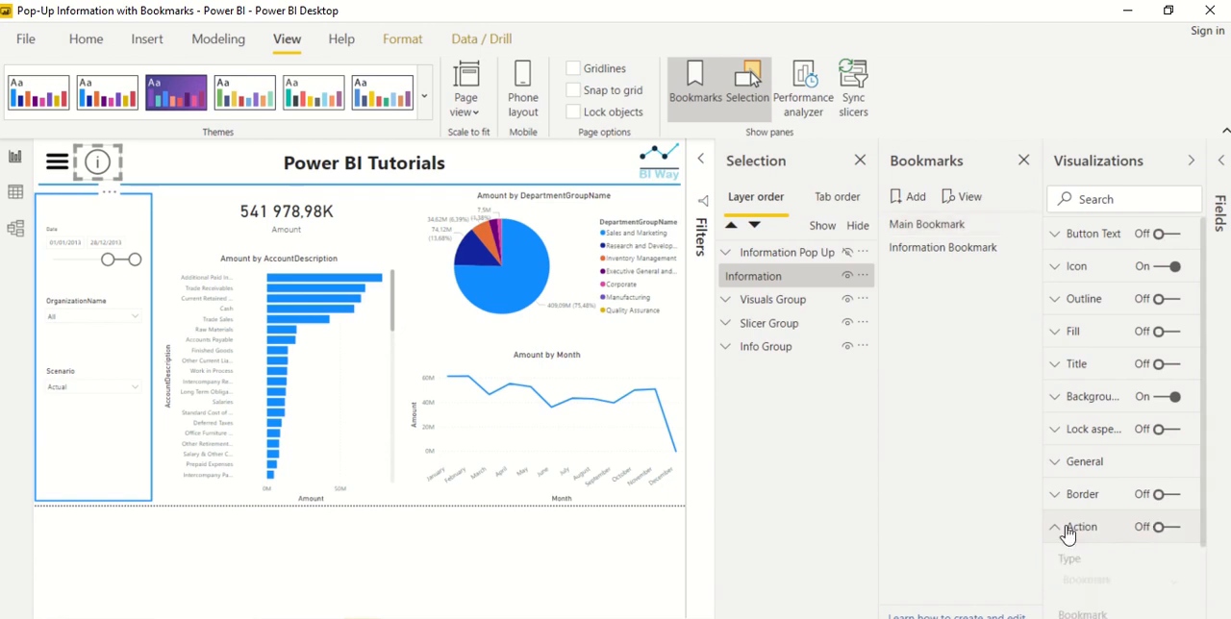
left_click(1166, 528)
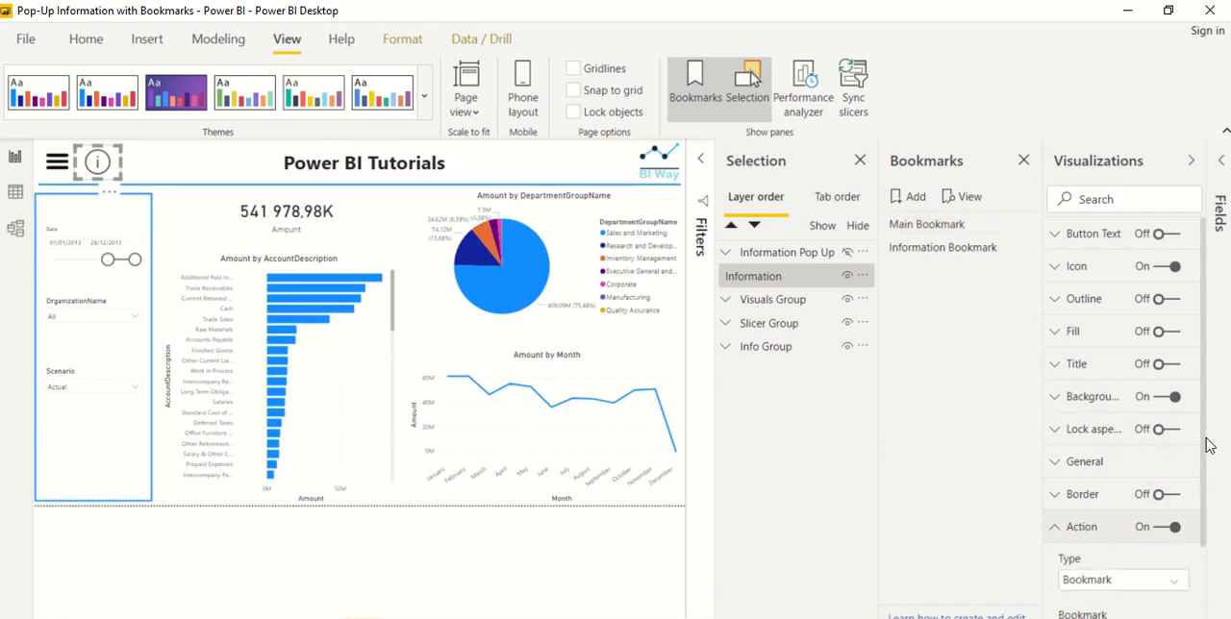
scroll(1206, 451, "down", 3)
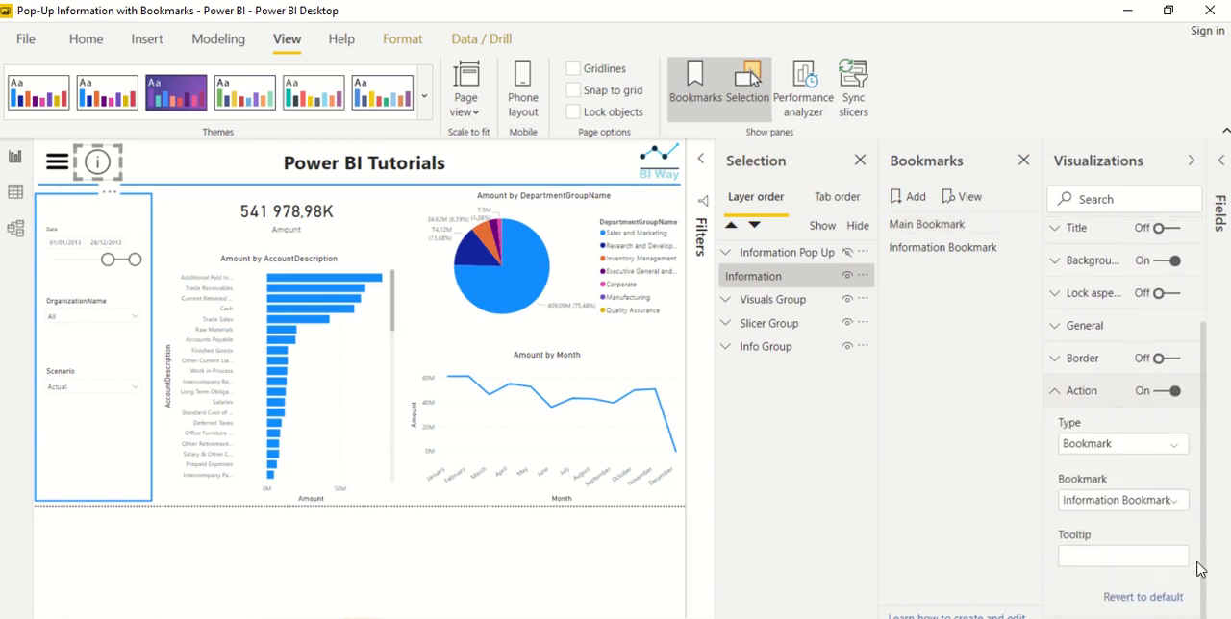
left_click(1124, 447)
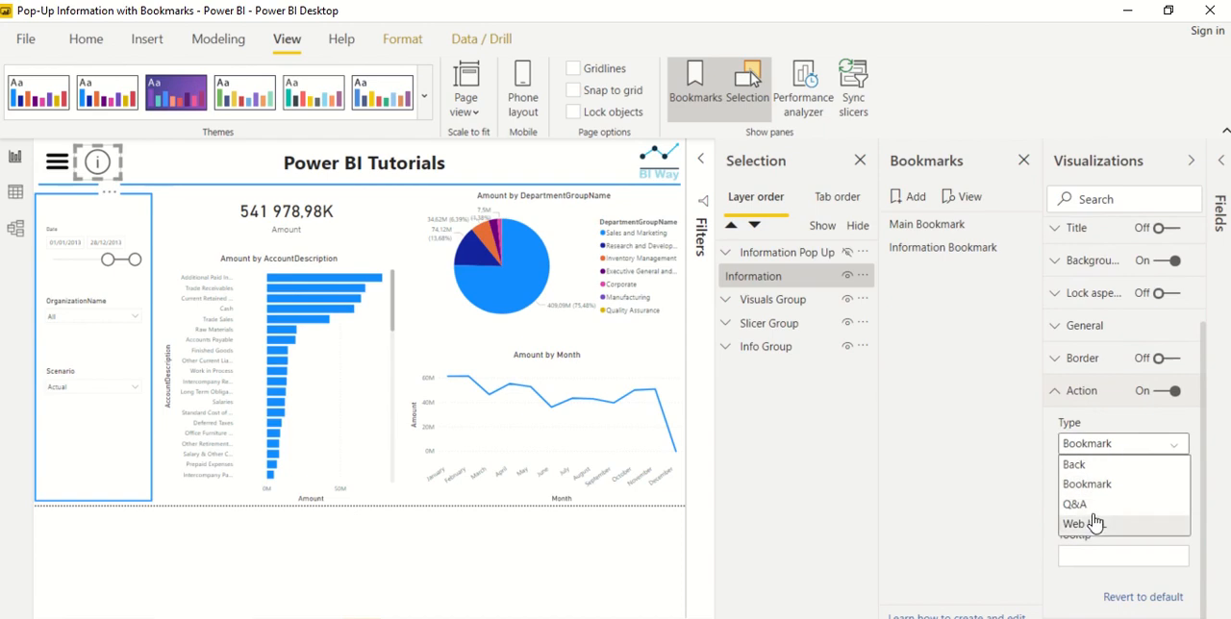
left_click(1105, 488)
left_click(1133, 502)
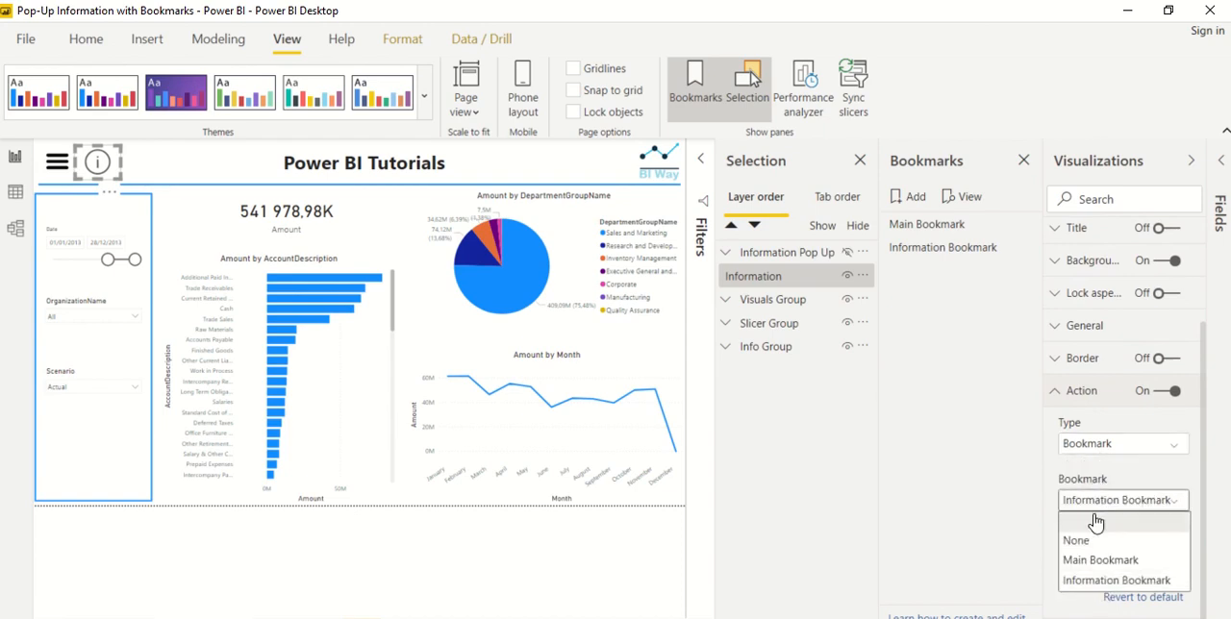
left_click(1106, 580)
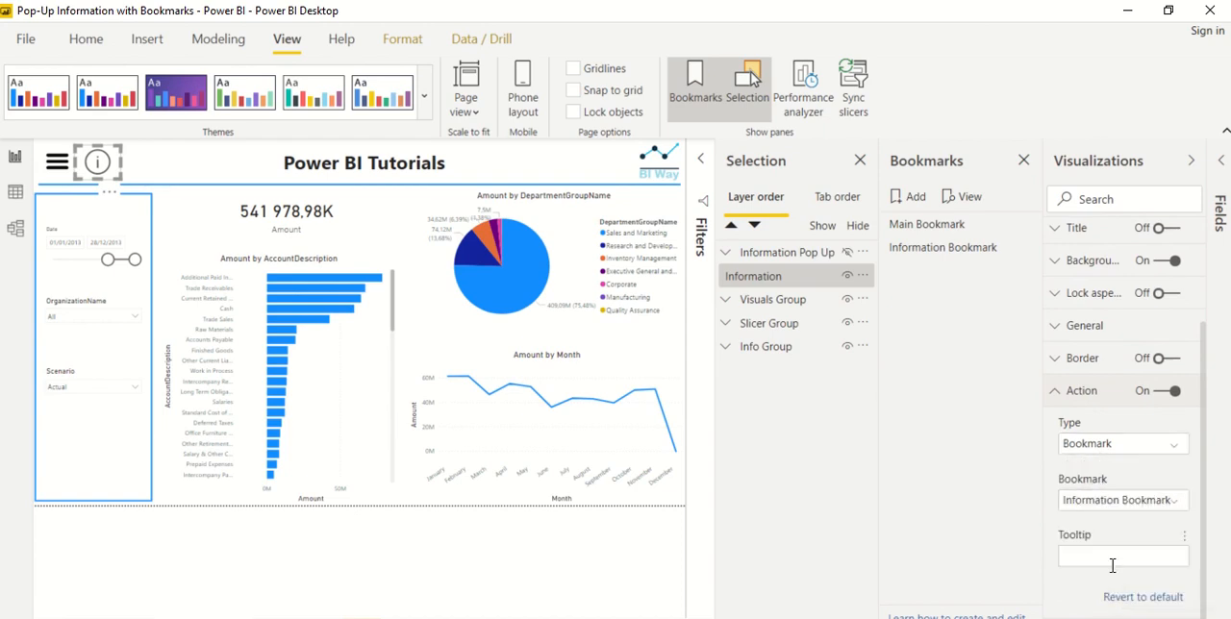
left_click(1090, 553)
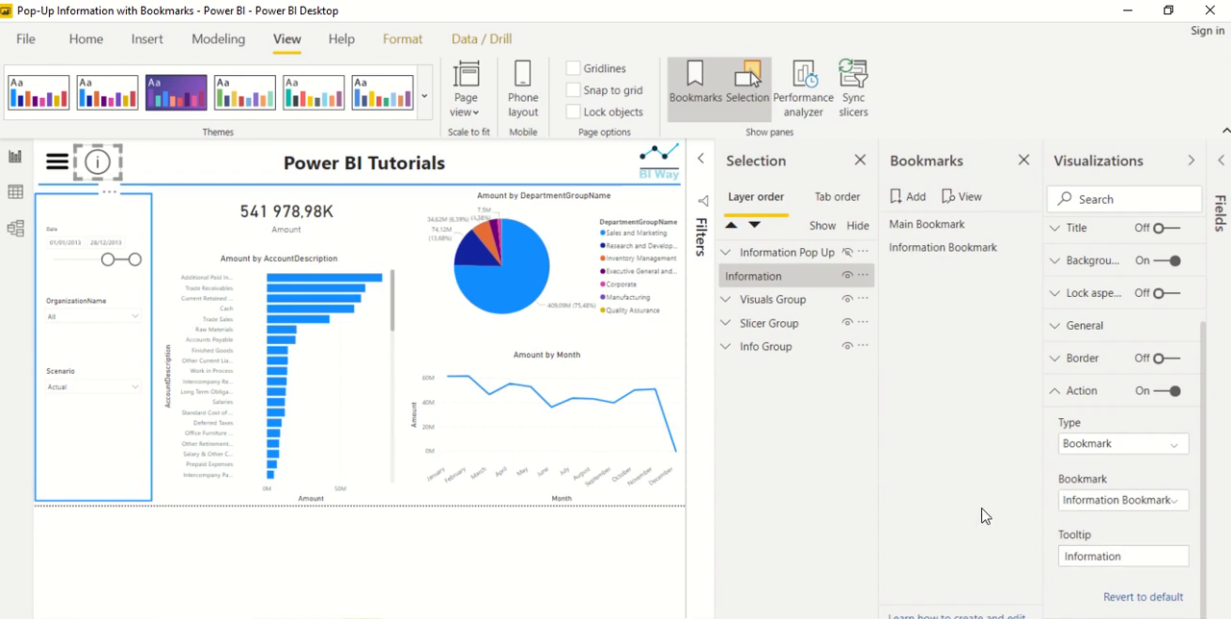
Open the pop-up through the information button and set the action type of its Back button to Bookmark
left_click(98, 165, "ctrl")
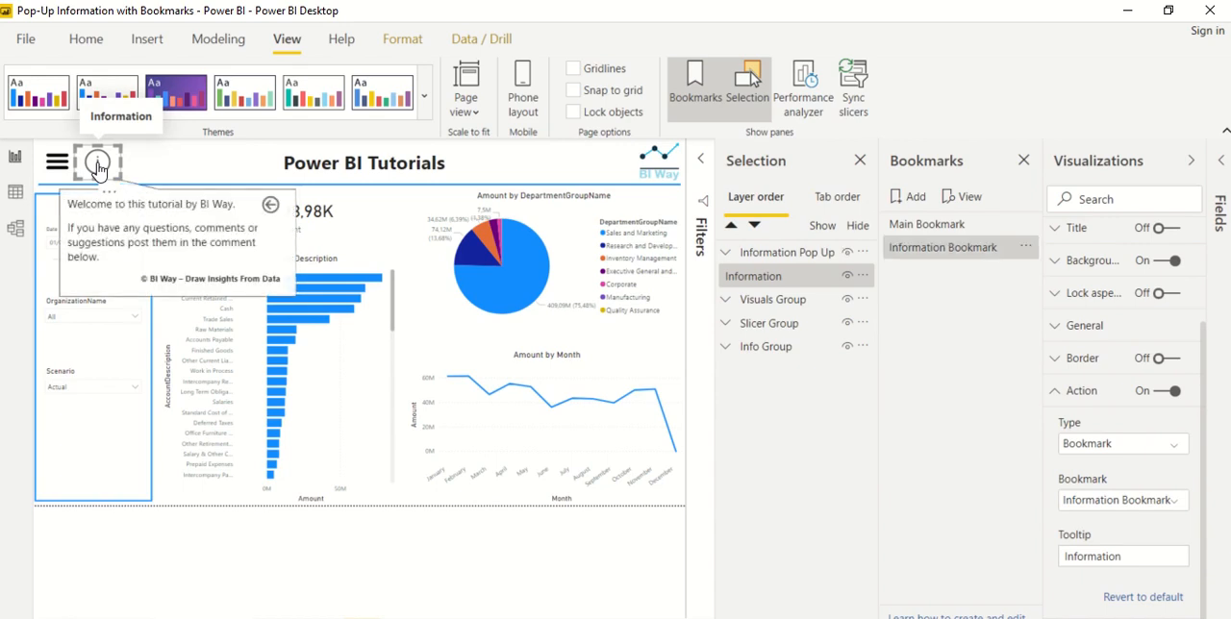
left_click(269, 216)
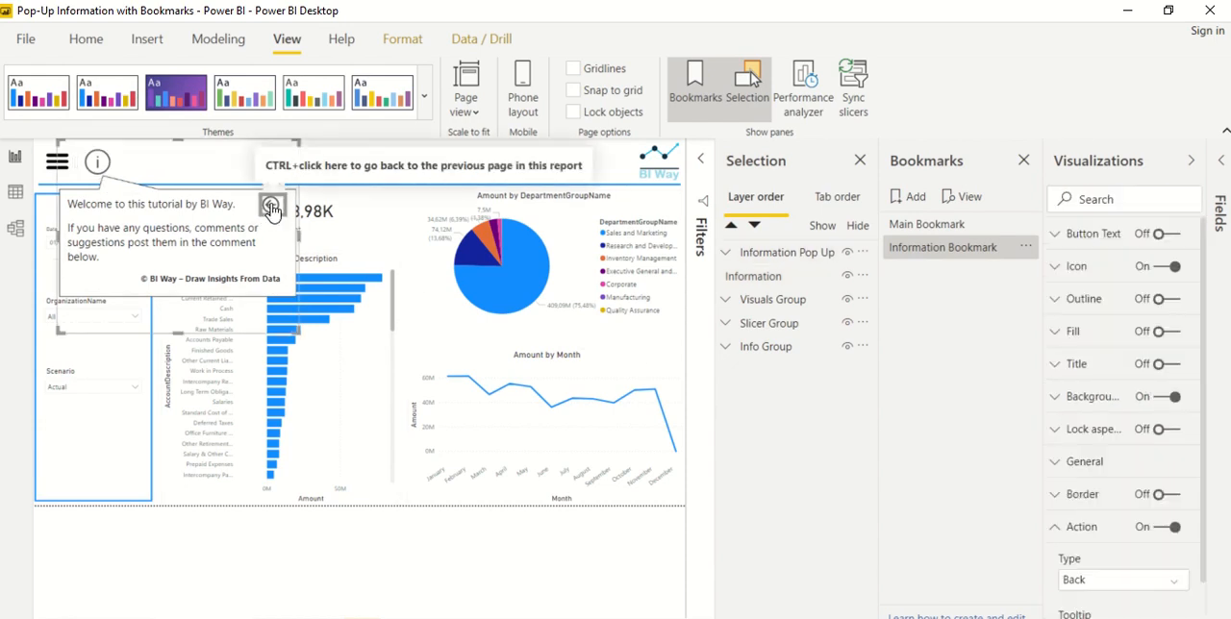
scroll(1131, 520, "down", 2)
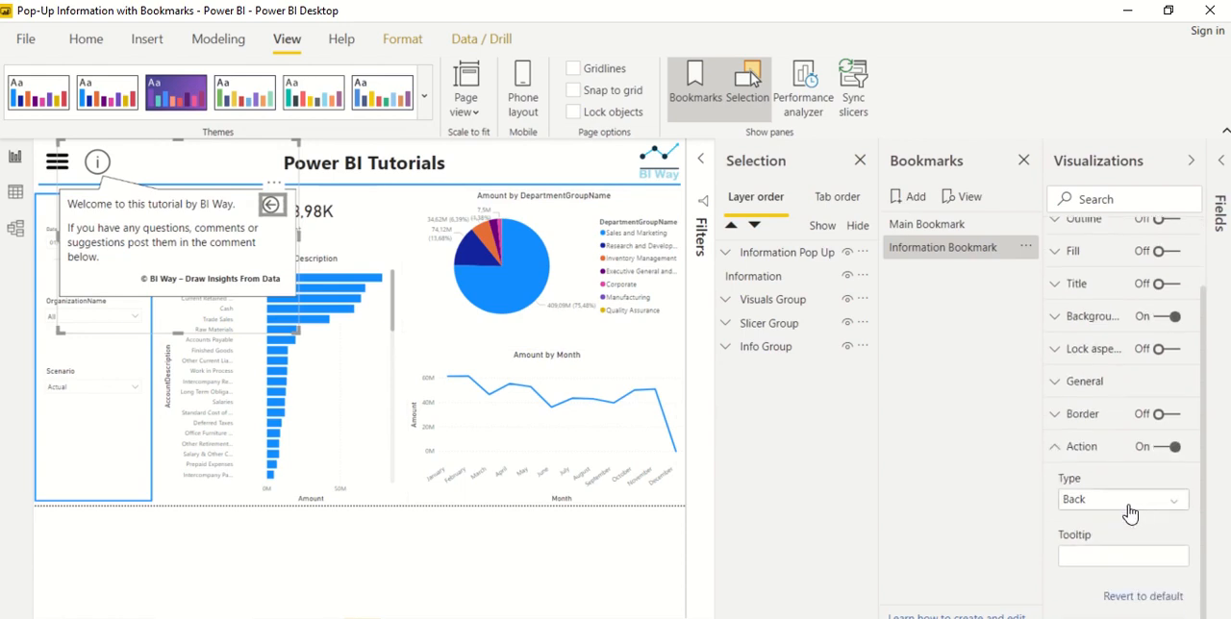
left_click(1099, 502)
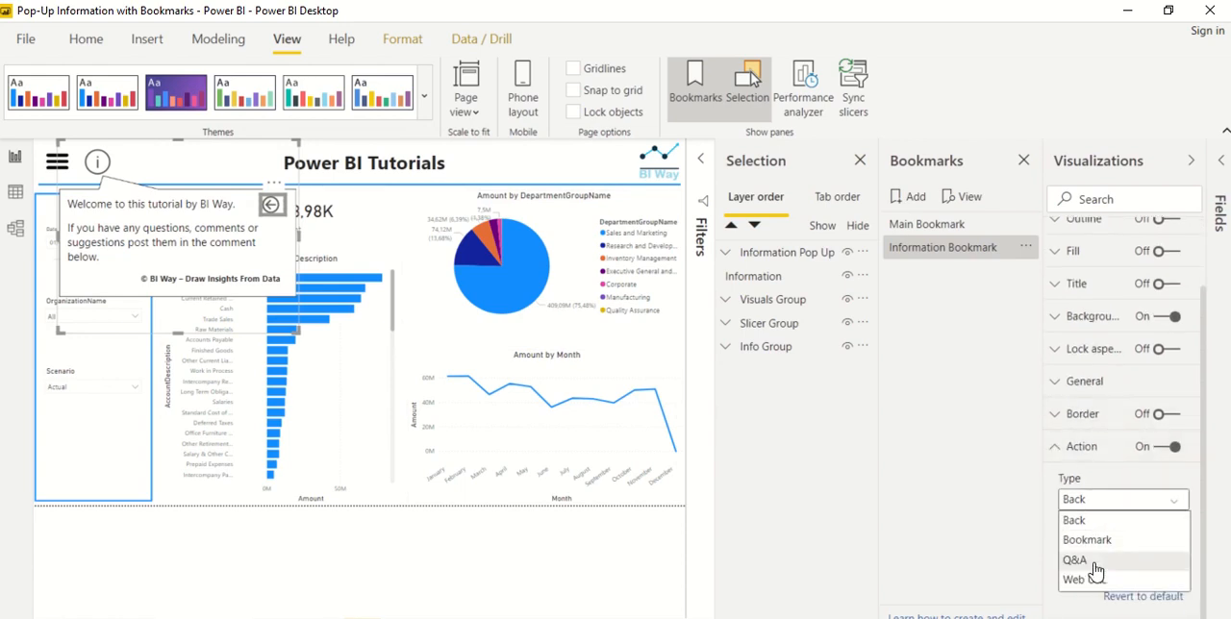
left_click(1087, 540)
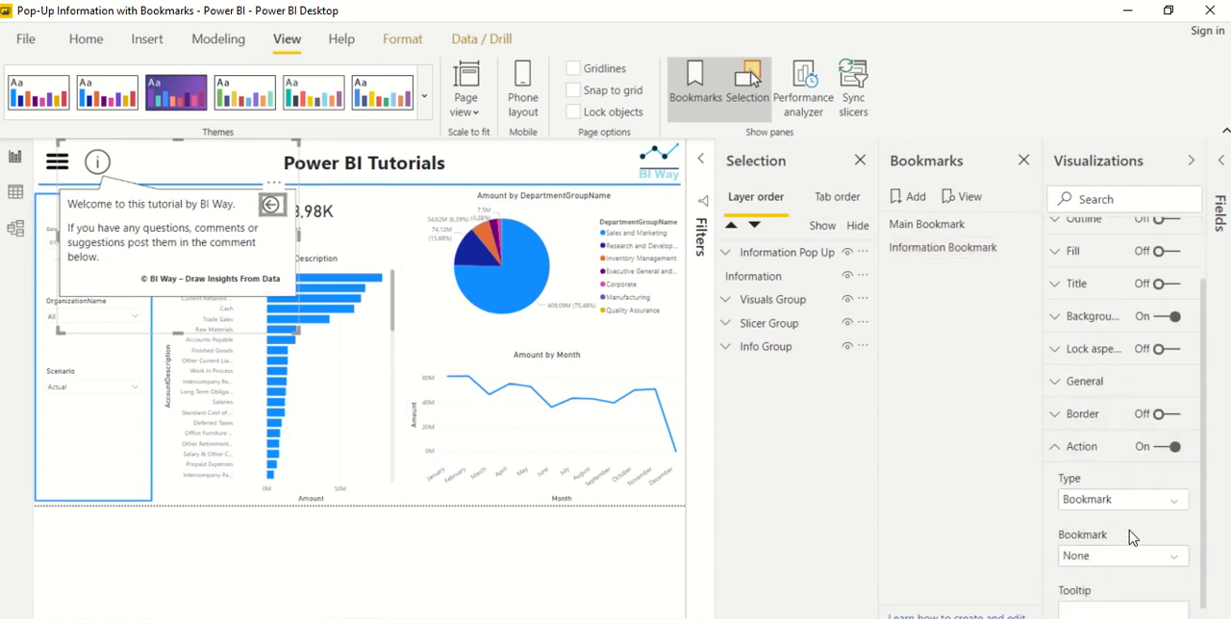
Assign Main Bookmark as the Back button's target and set its tooltip to Back
scroll(1130, 537, "down", 1)
left_click(1085, 501)
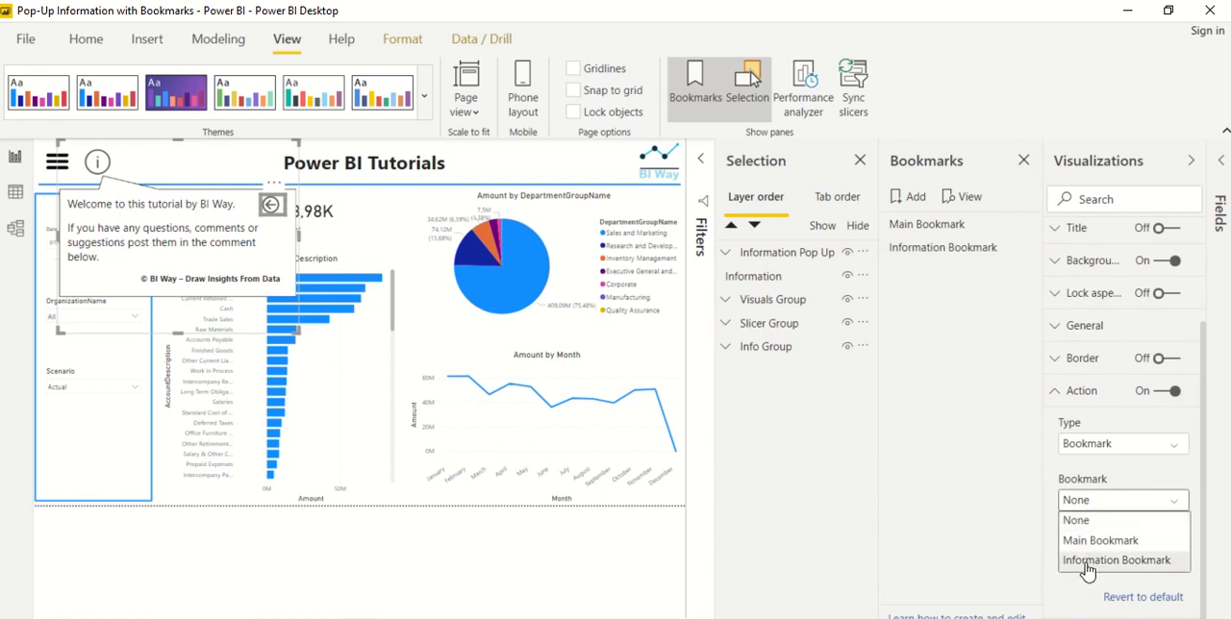
left_click(1088, 540)
left_click(1086, 555)
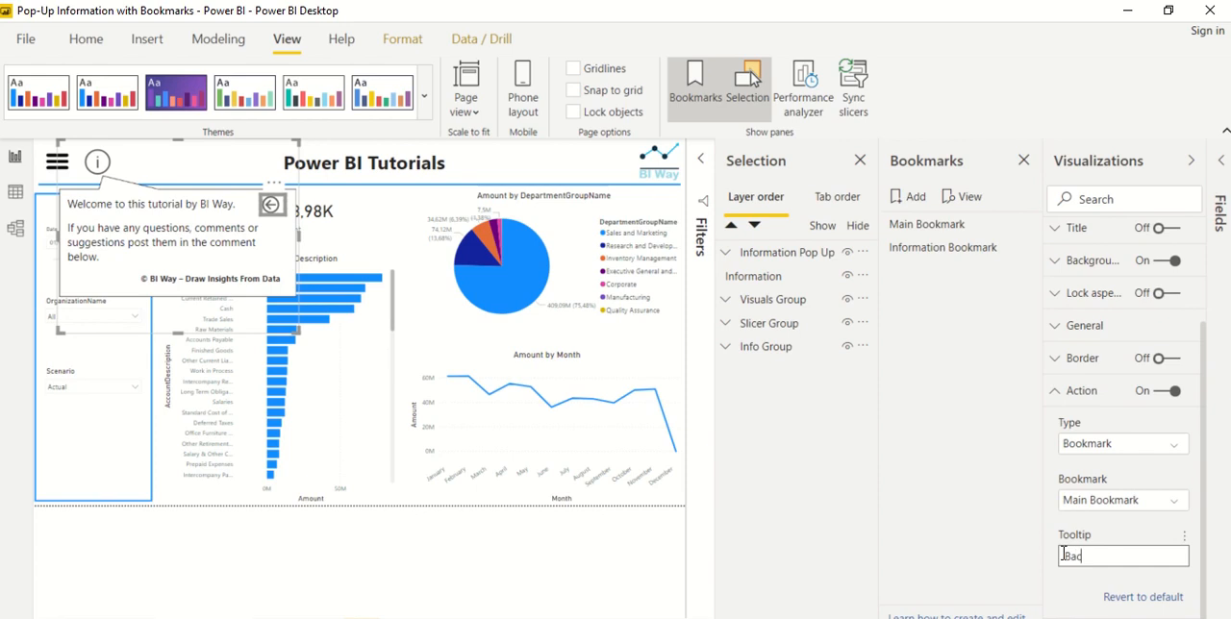
Hide the information pop-up with its Back button and apply Main Bookmark to the page
left_click(992, 519)
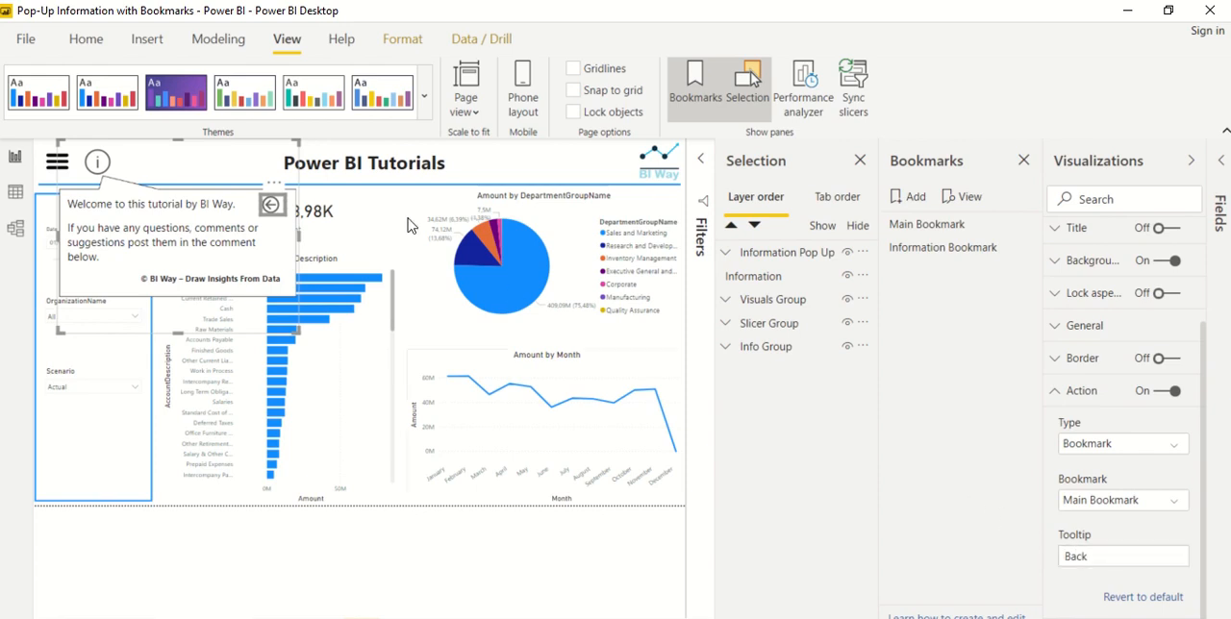
left_click(271, 210, "ctrl")
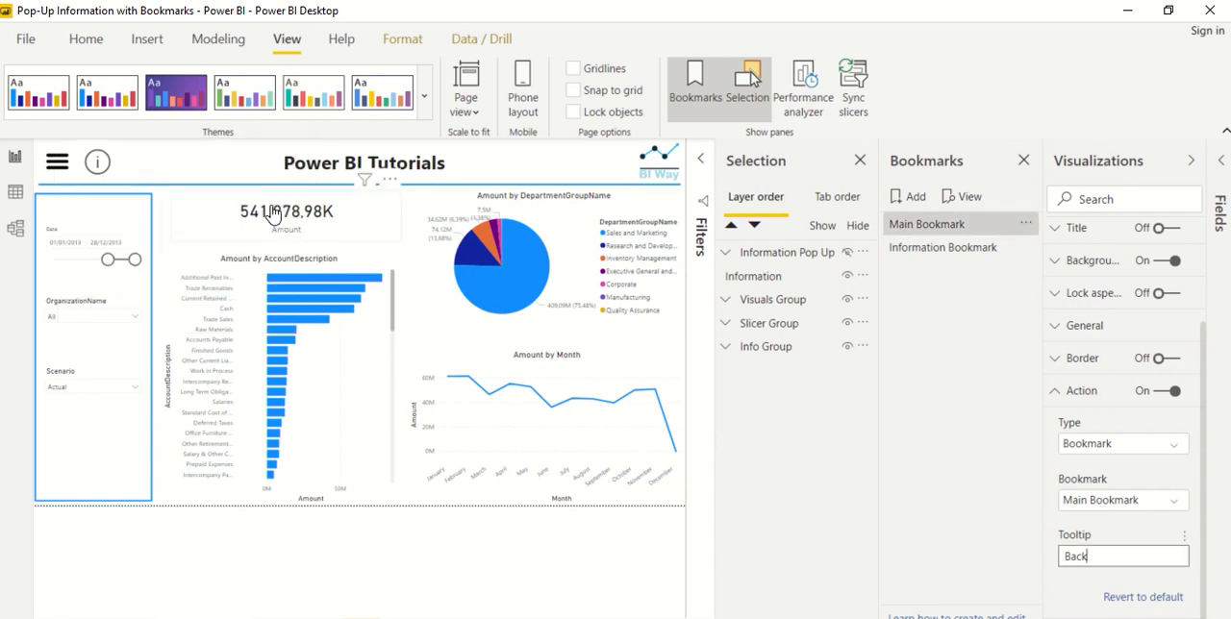
left_click(925, 231)
Close the Selection and Bookmarks panes and collapse the Visualizations pane to enlarge the report page
left_click(860, 161)
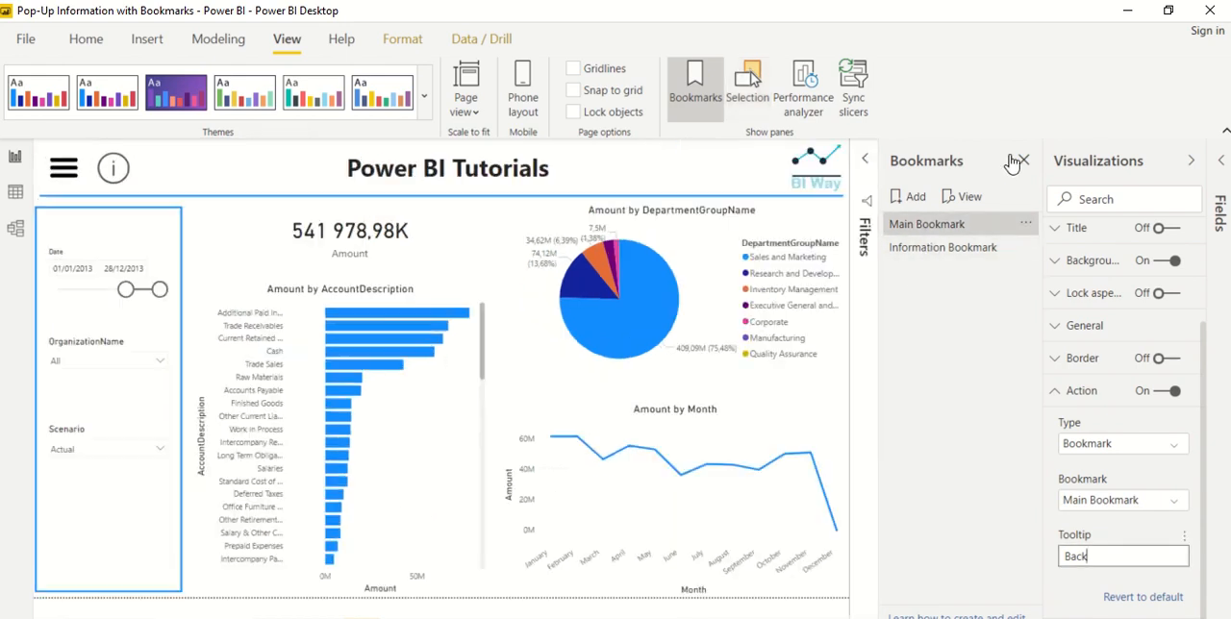
left_click(1024, 160)
left_click(1191, 160)
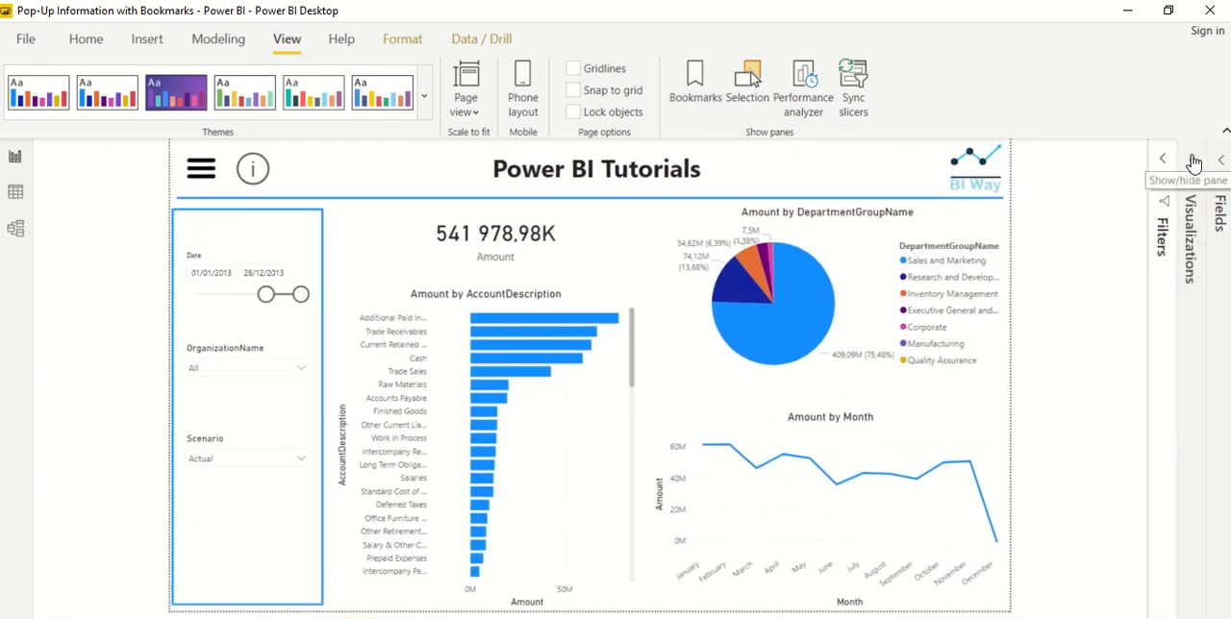
Test the pop-up twice by showing it with the information button and hiding it with its Back button
left_click(255, 173, "ctrl")
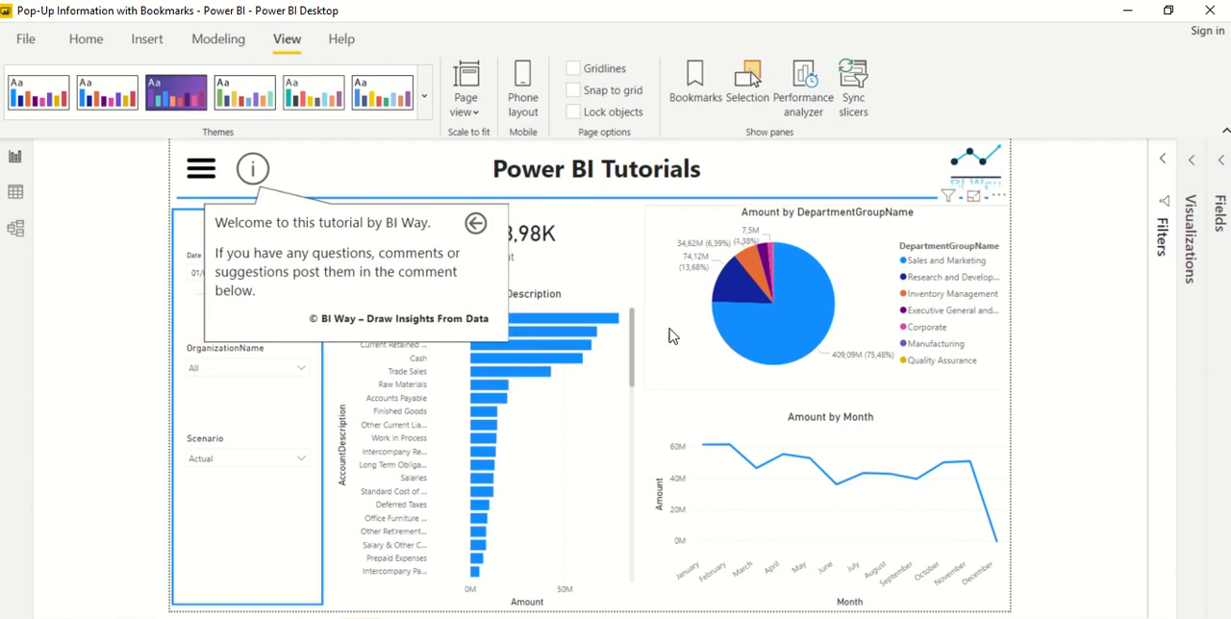
left_click(476, 224, "ctrl")
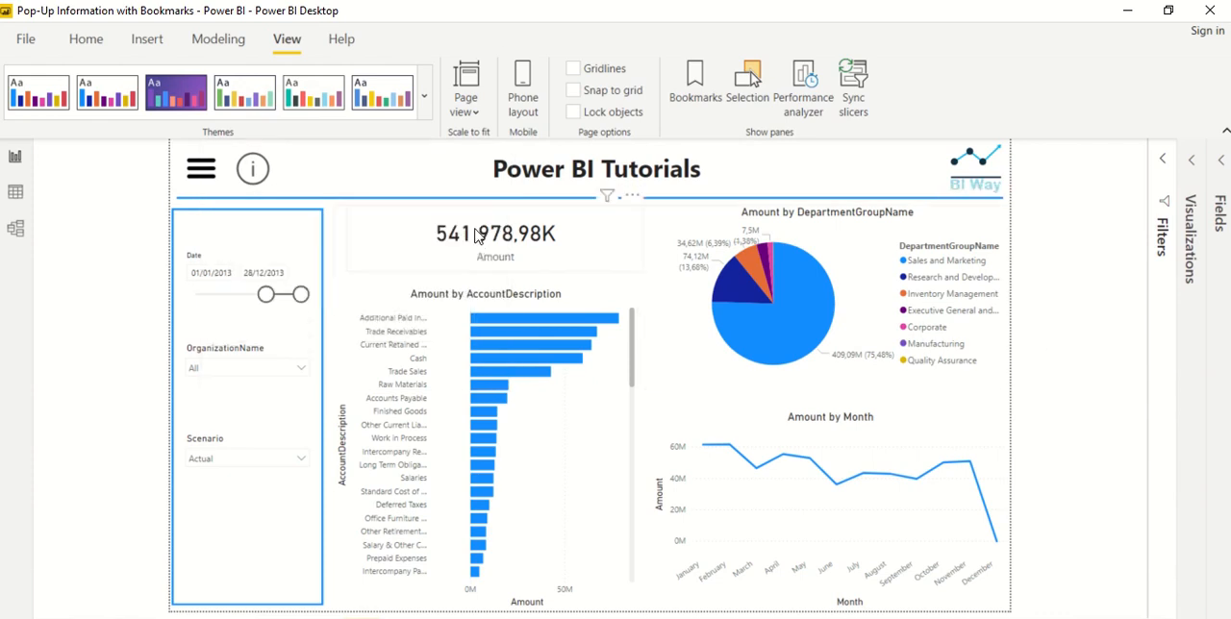
left_click(252, 170, "ctrl")
left_click(485, 228, "ctrl")
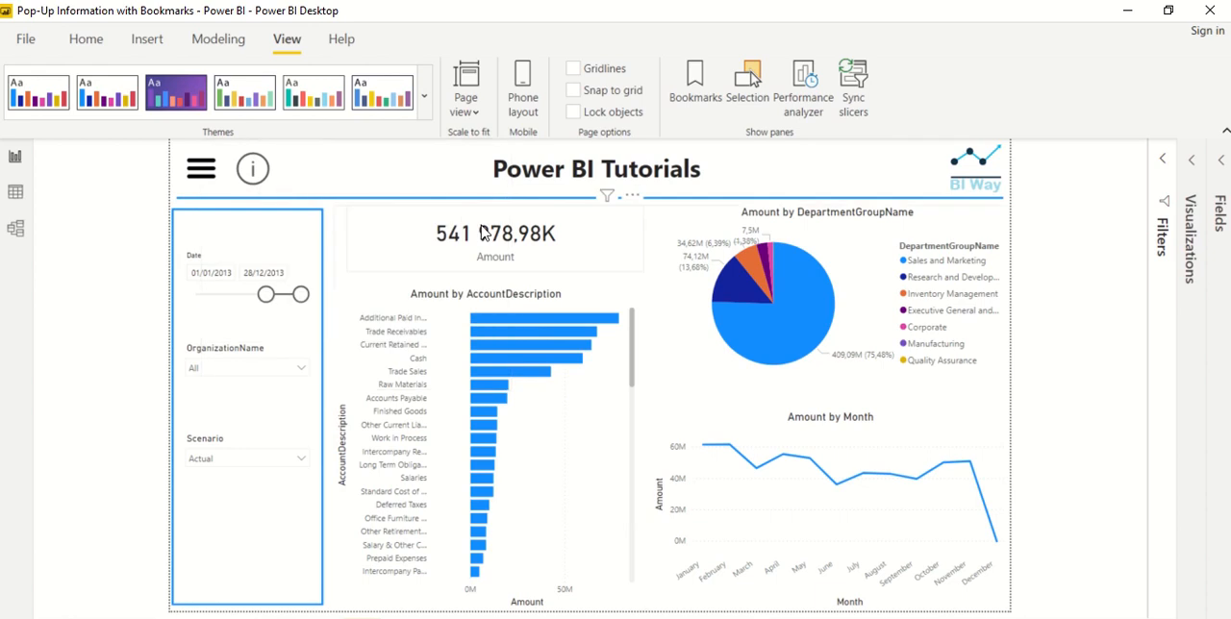